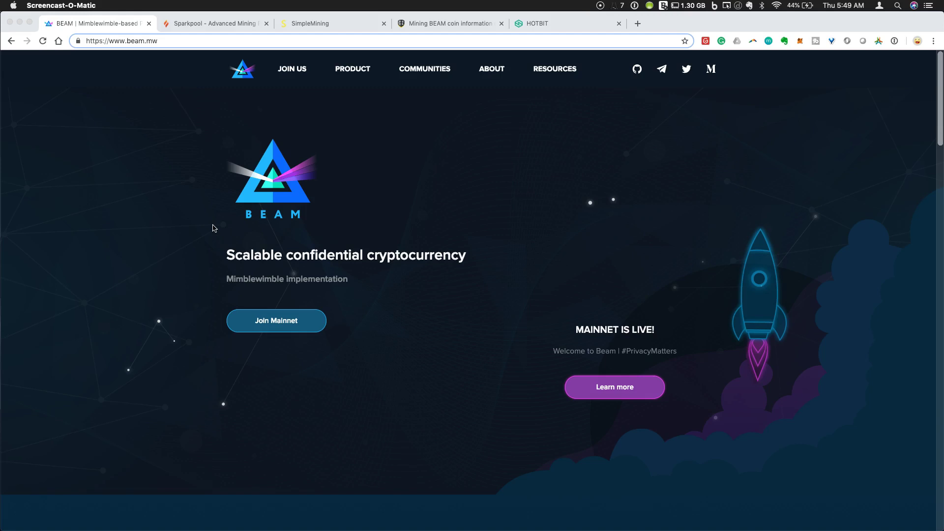
Check the Hotbit exchange page, open the BEAM website's downloads page, and show the addresses in Beam Wallet
click(537, 24)
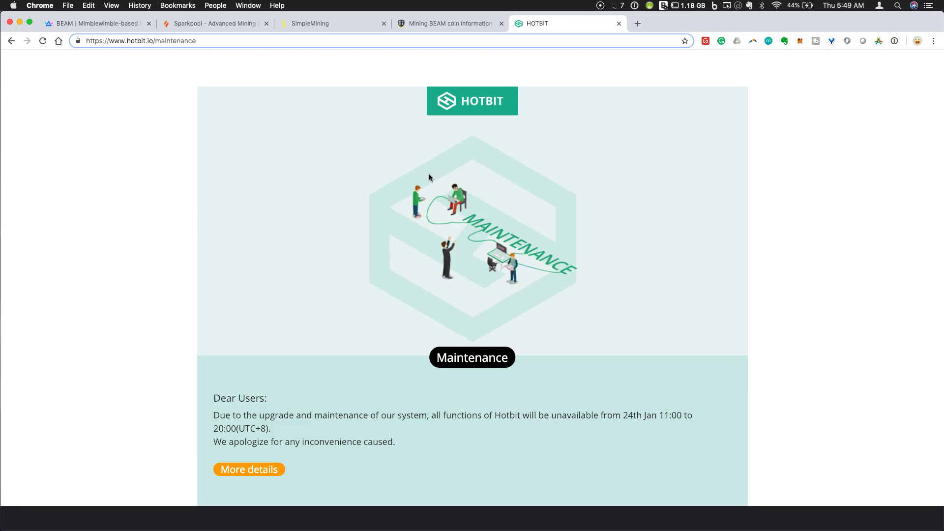
click(102, 26)
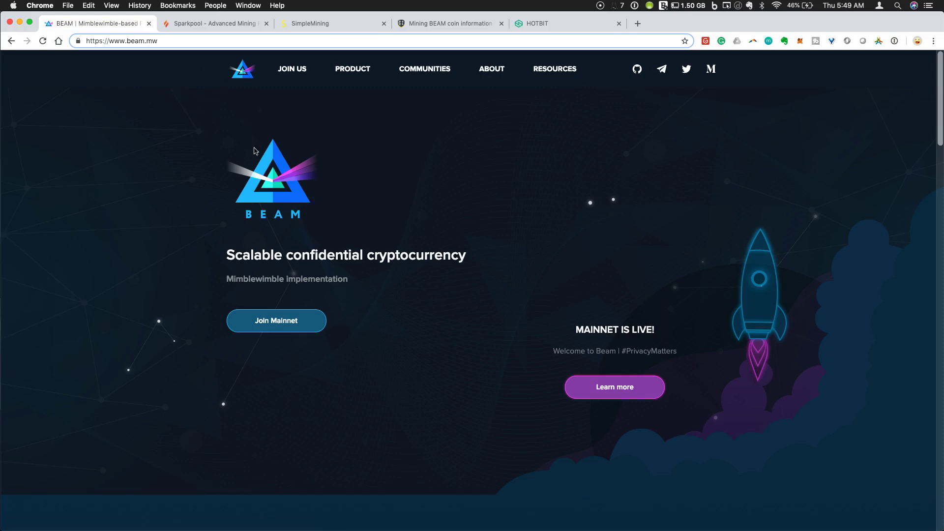
mouse_move(359, 69)
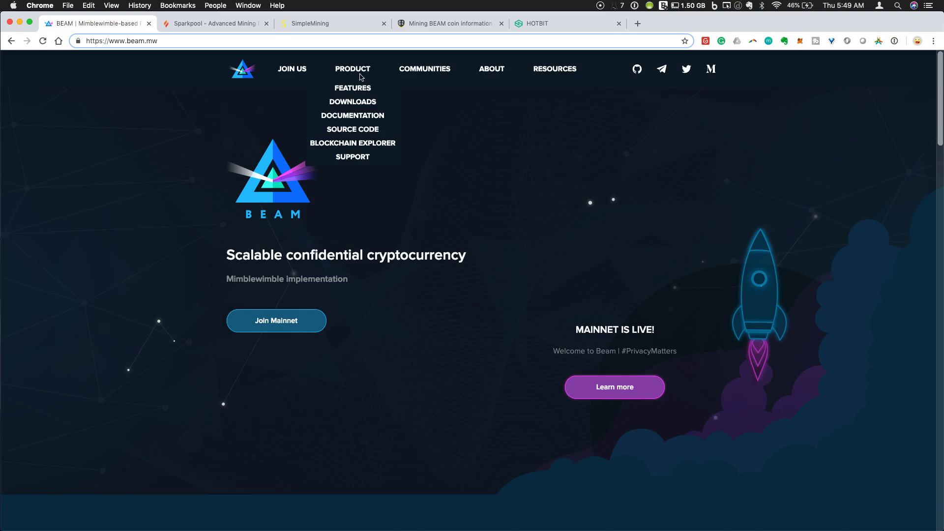
click(350, 105)
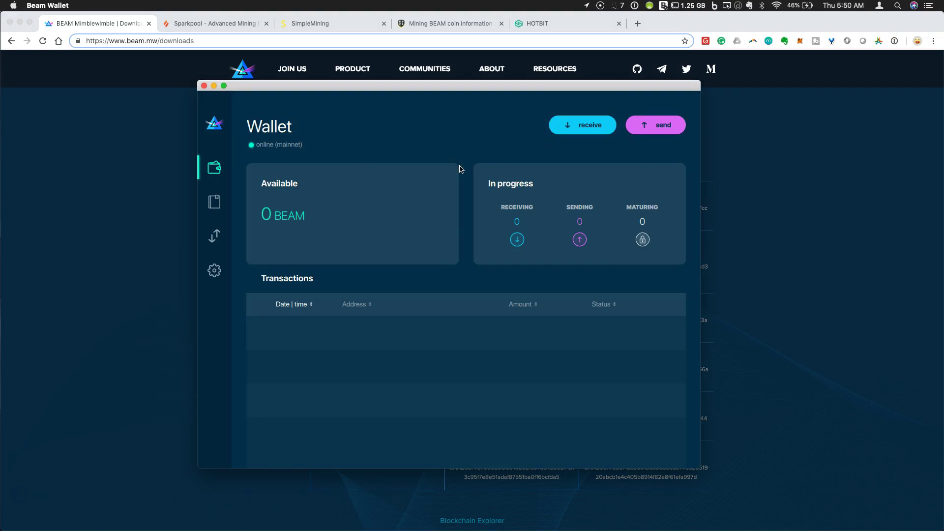
click(218, 201)
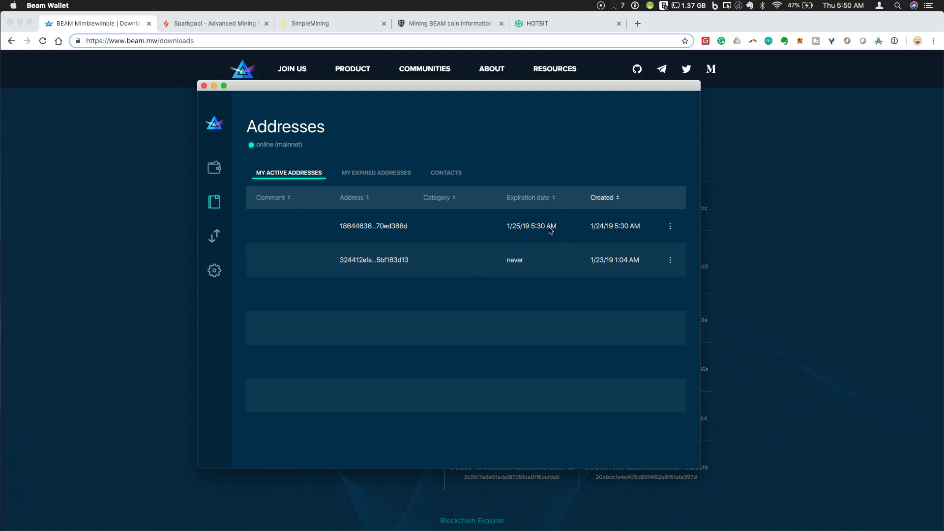
Try to change the expiration of the active address created on 1/24/19 to never
click(669, 226)
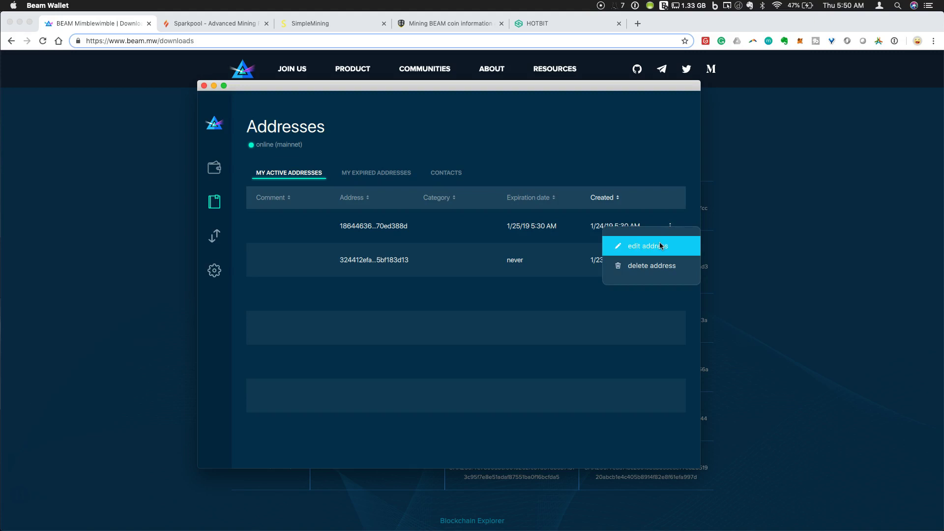
click(660, 245)
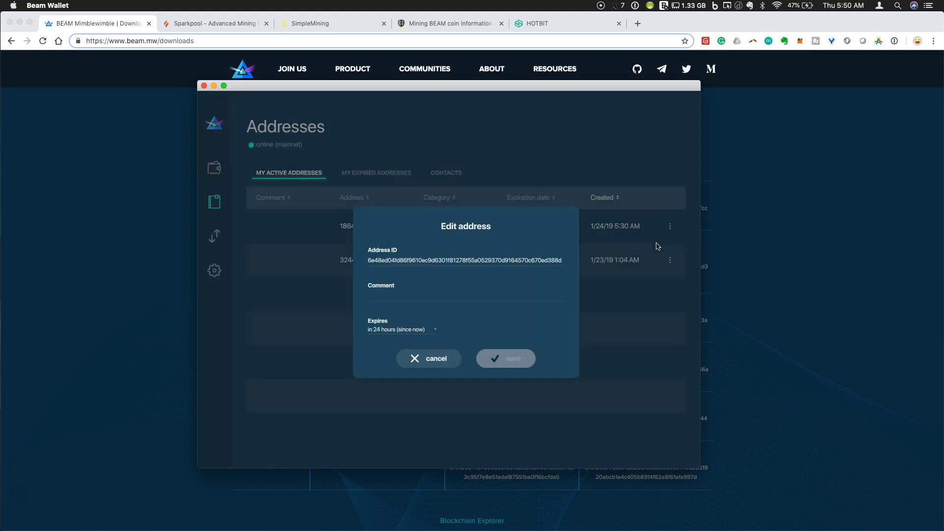
click(388, 332)
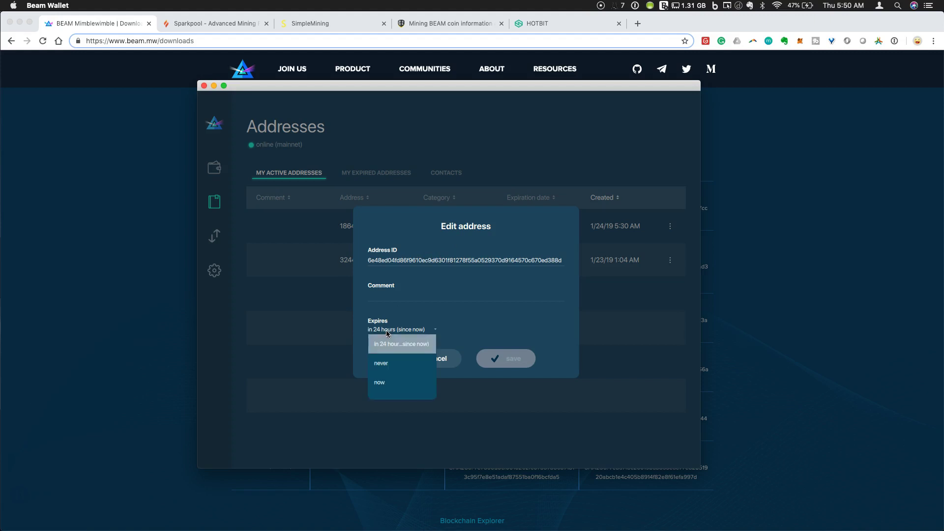
click(384, 363)
click(451, 360)
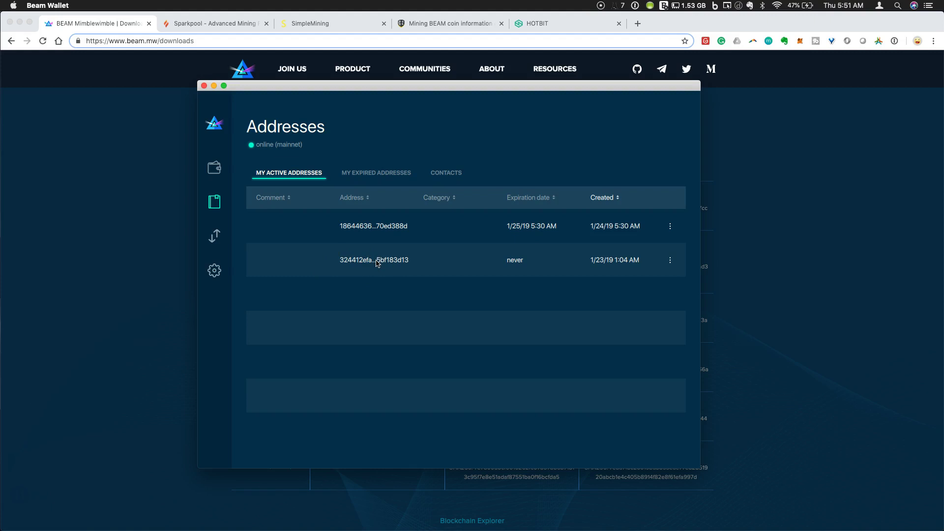
Return to the browser and examine the BEAM entry in Sparkpool's list of minable coins
click(114, 227)
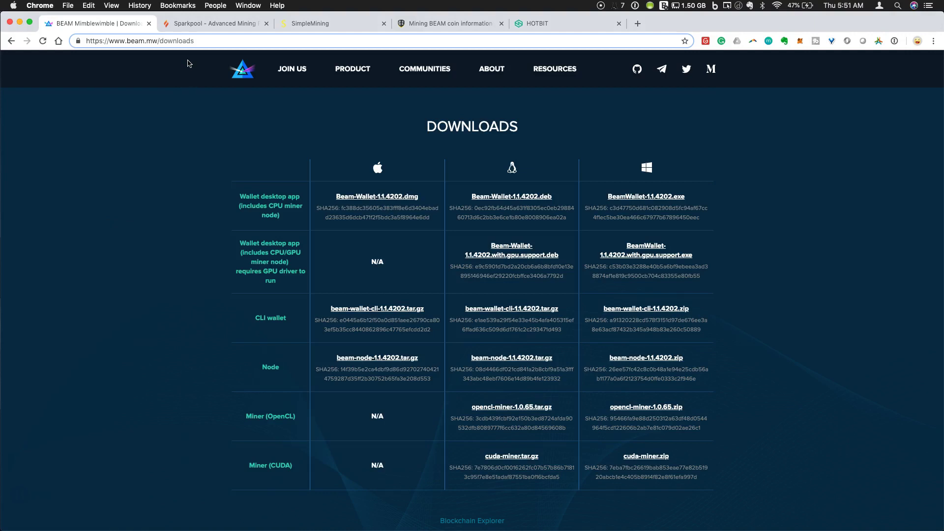
click(181, 27)
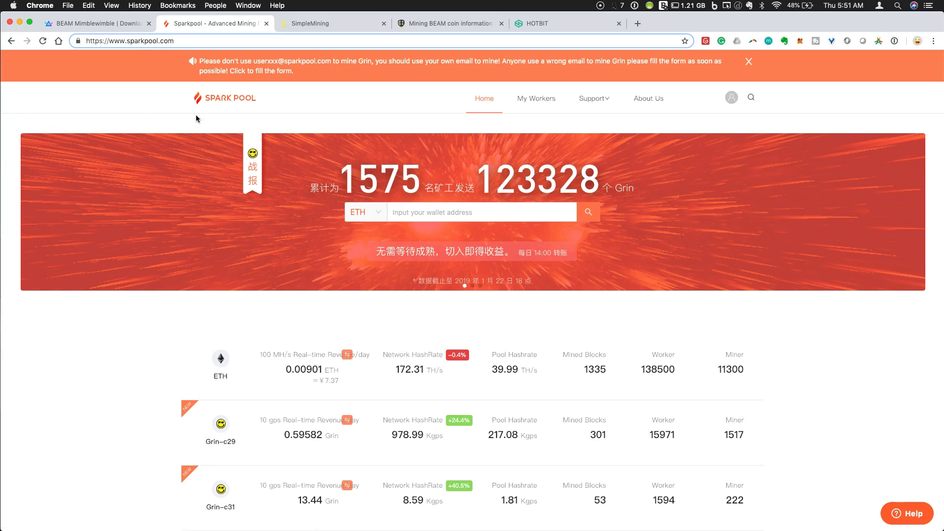
scroll(195, 118, down, 2)
scroll(195, 118, down, 5)
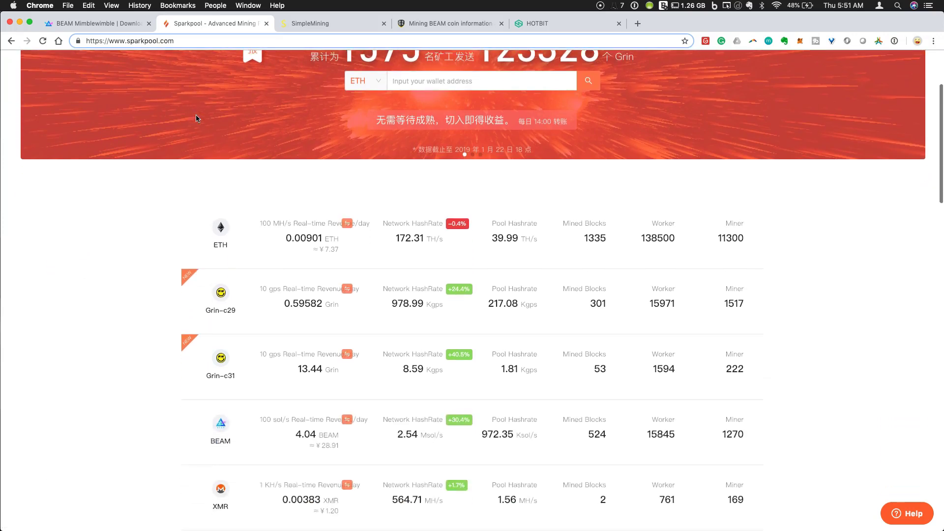
scroll(196, 119, down, 1)
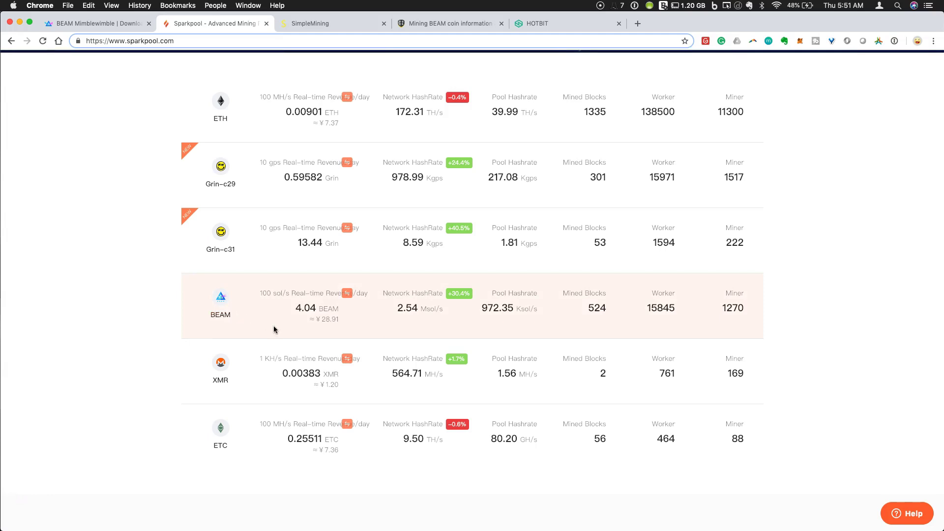
scroll(273, 326, up, 10)
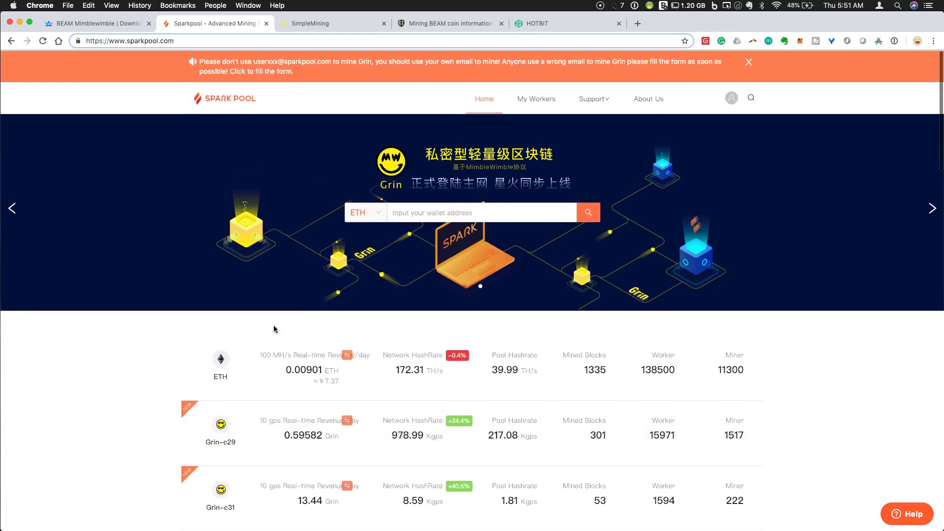
Look up the BEAM miner on Sparkpool using the never-expiring address copied from Beam Wallet
click(369, 214)
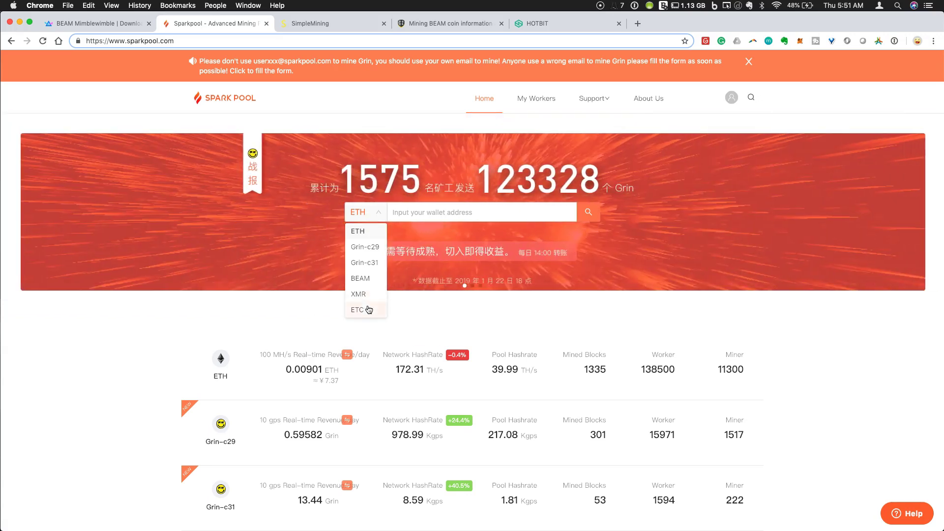
click(368, 279)
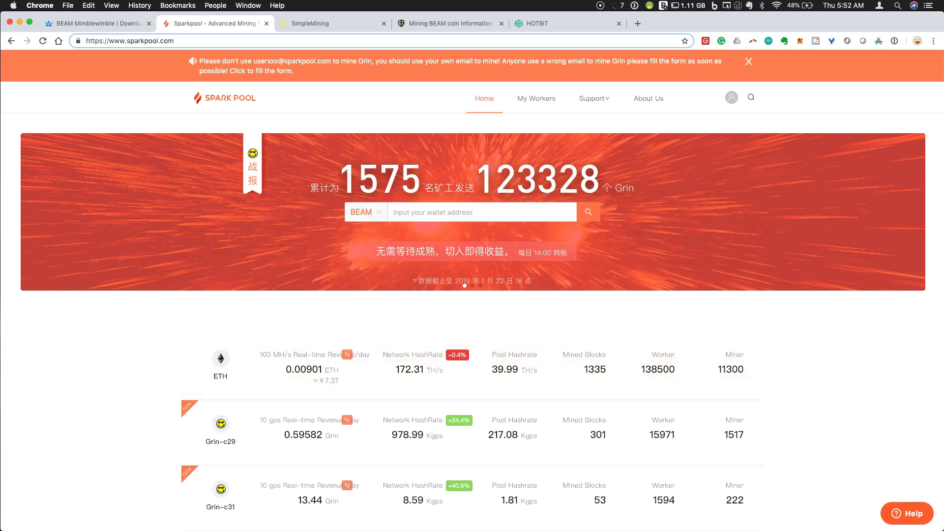
key(super+Tab)
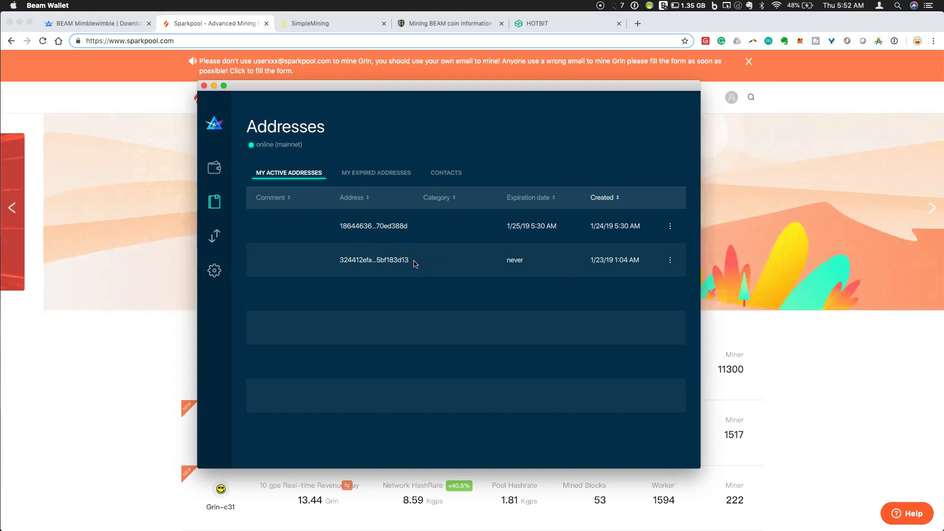
right_click(394, 263)
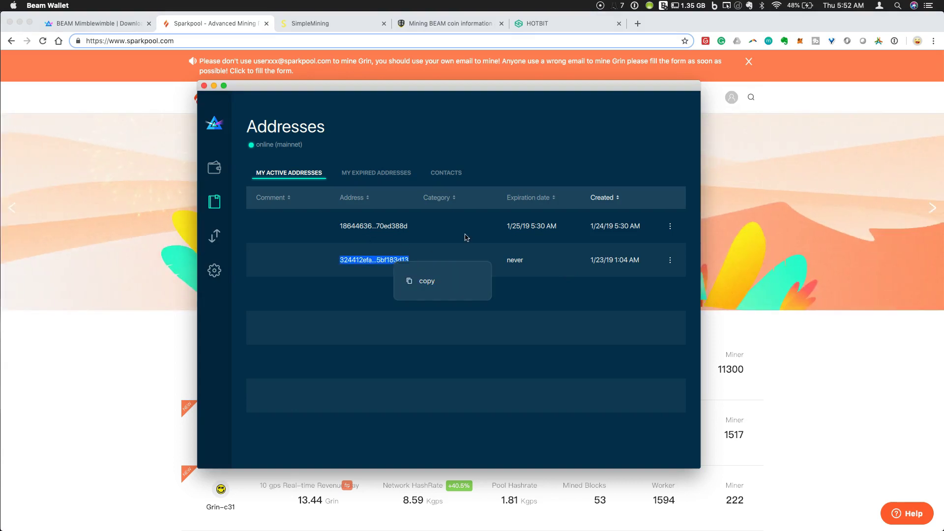
click(428, 281)
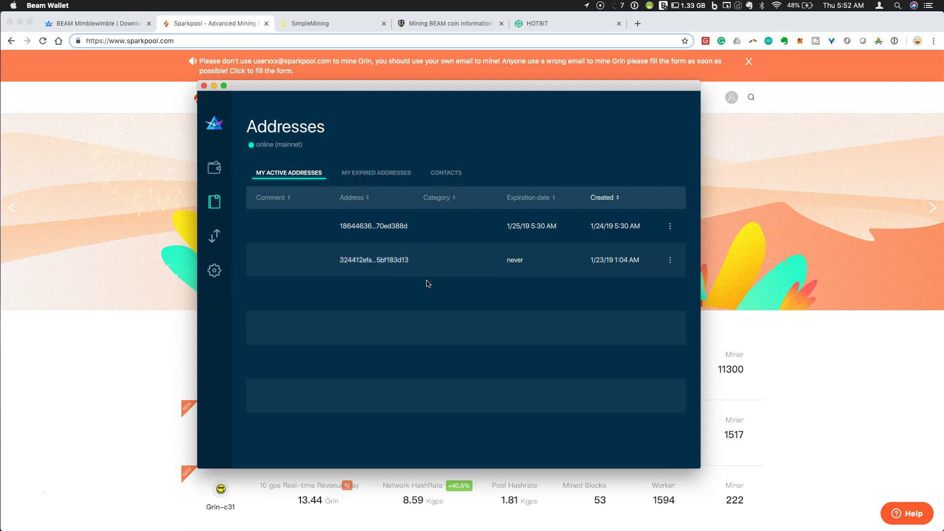
click(124, 290)
click(429, 215)
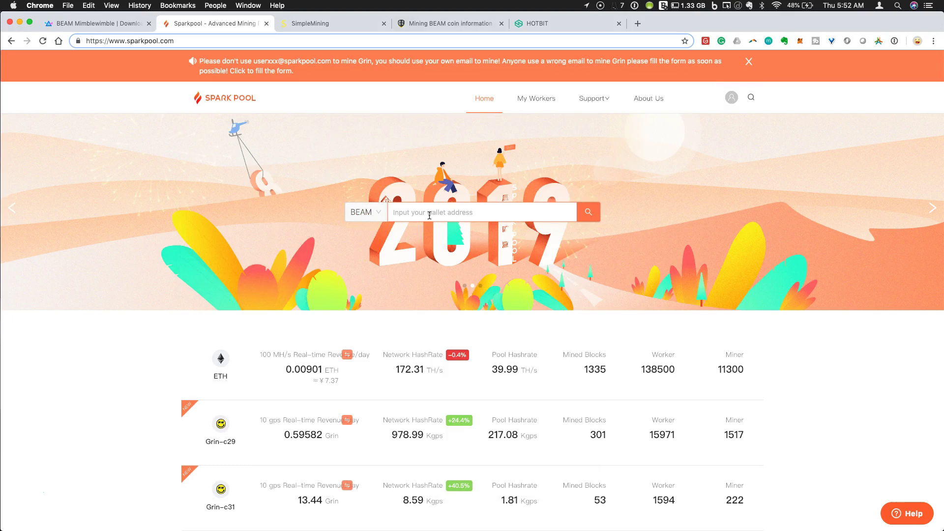
key(super+v)
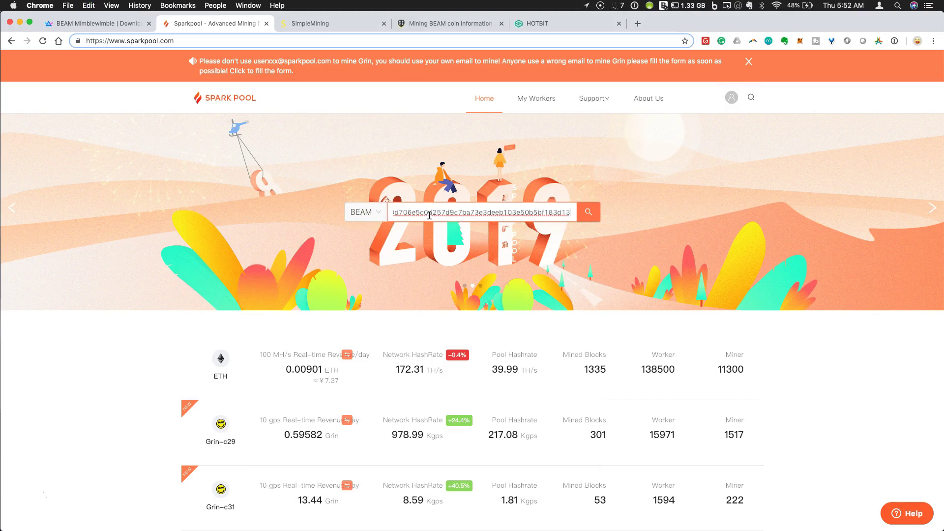
click(588, 212)
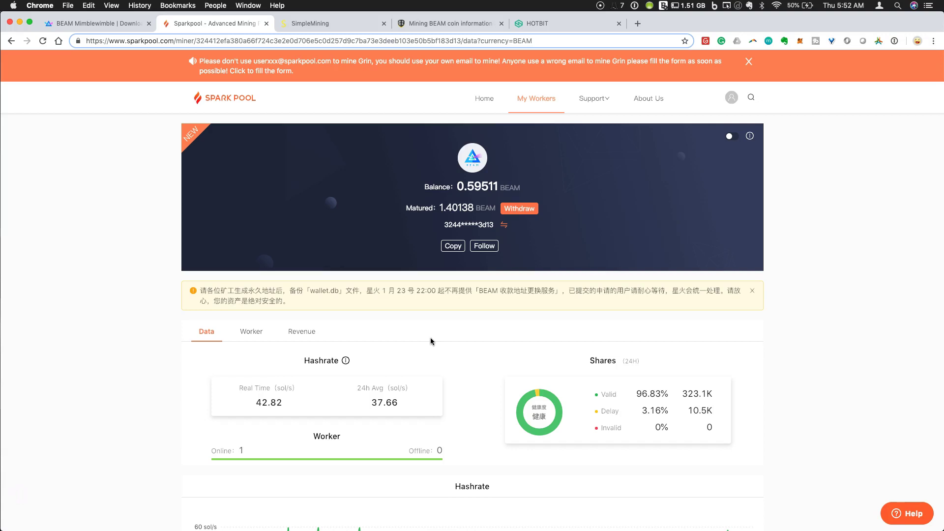
Look over the miner's data page and return to Sparkpool's home page to review the BEAM revenue and hashrate entry
scroll(429, 336, up, 1)
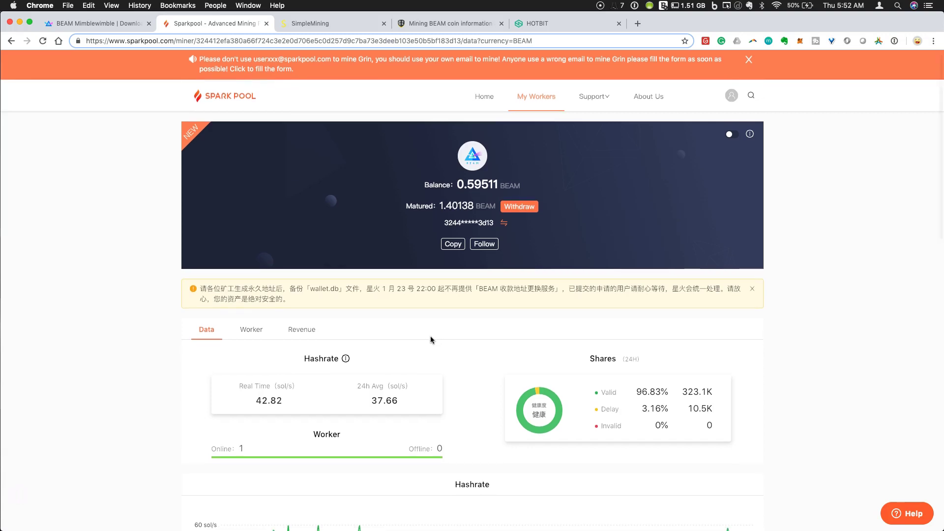
scroll(429, 335, down, 3)
scroll(429, 335, up, 3)
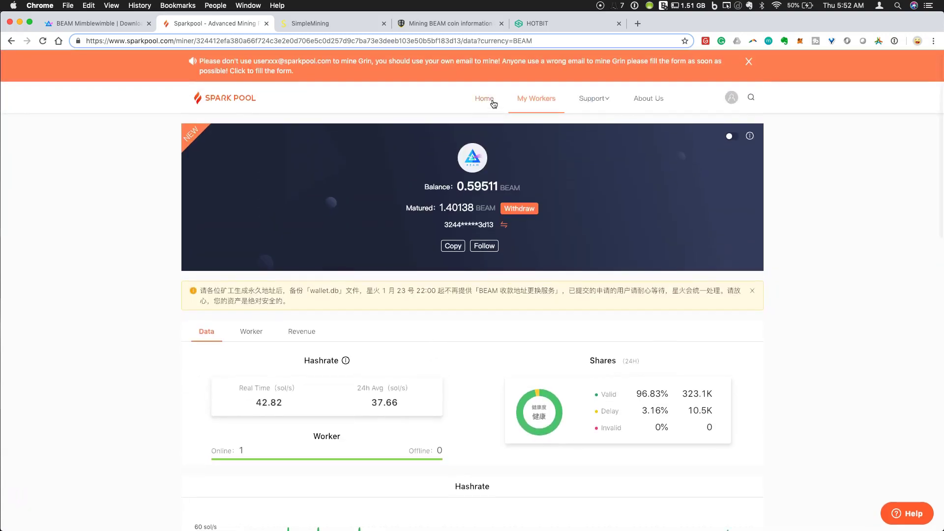
click(491, 101)
scroll(335, 229, down, 5)
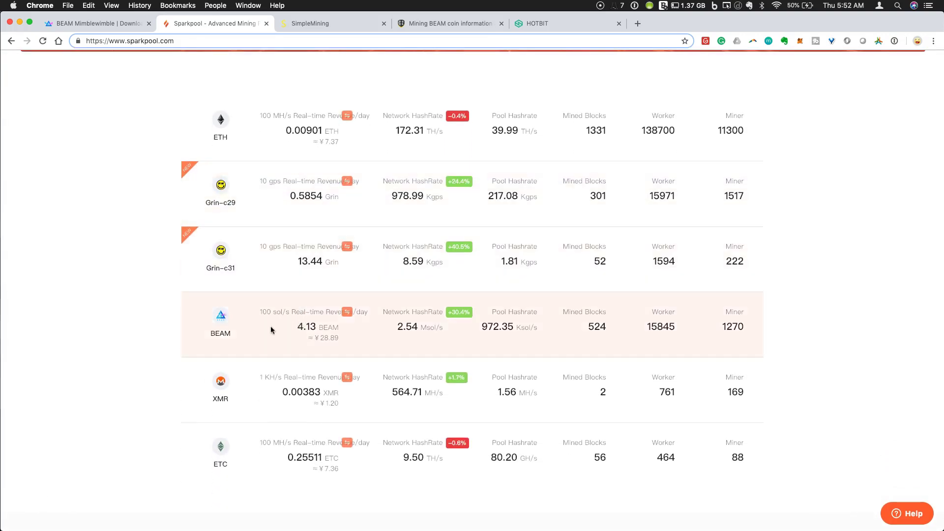
scroll(271, 330, up, 2)
scroll(271, 330, down, 2)
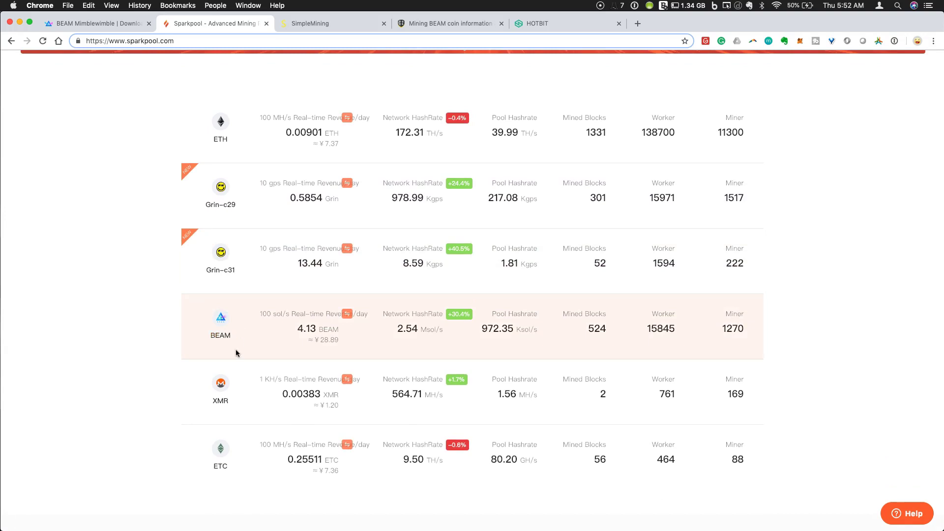
scroll(236, 351, up, 5)
scroll(133, 284, down, 3)
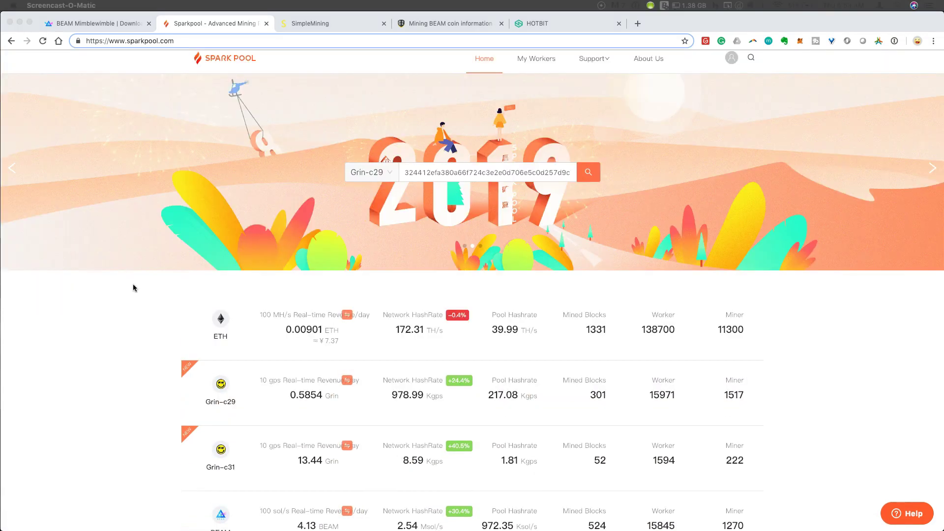
Expand BEAM's server URLs in the Mining Info table and copy the US address beam-us.sparkpool.com
scroll(133, 285, down, 3)
scroll(133, 288, down, 10)
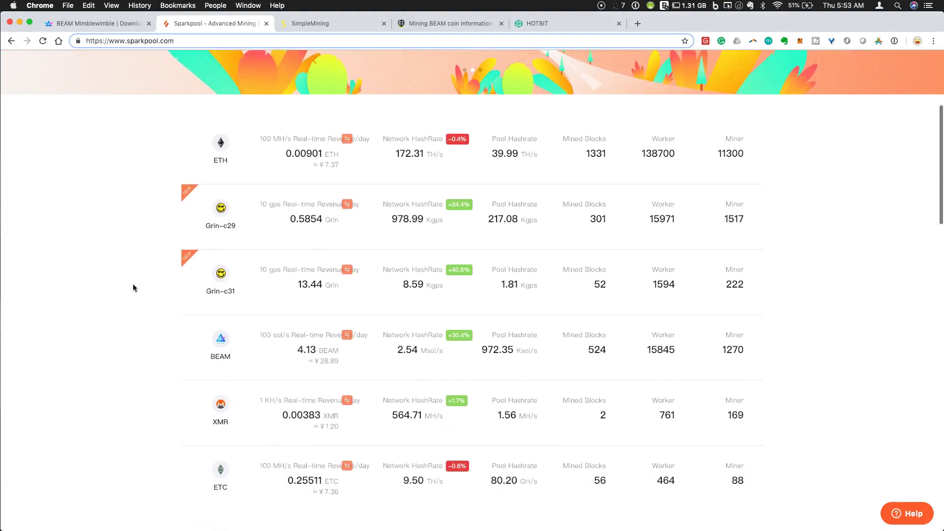
scroll(133, 288, down, 3)
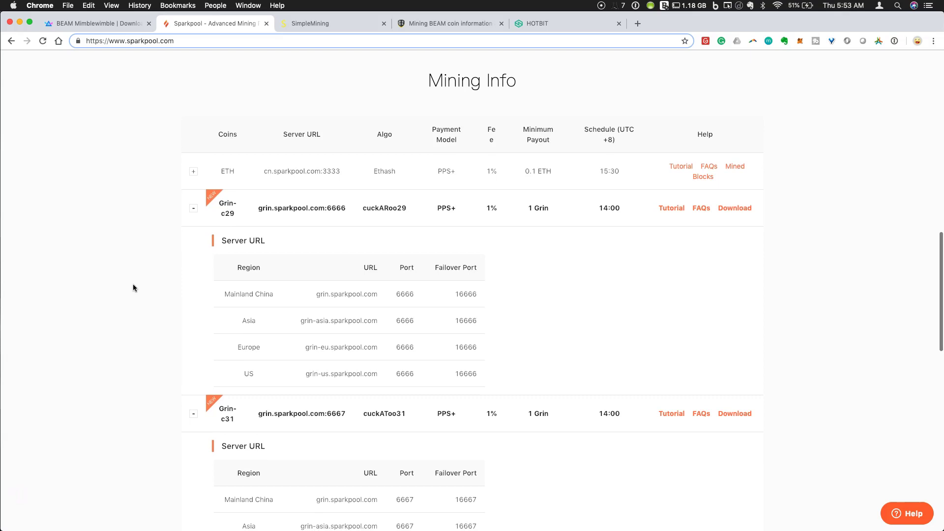
scroll(132, 287, down, 4)
scroll(133, 288, down, 4)
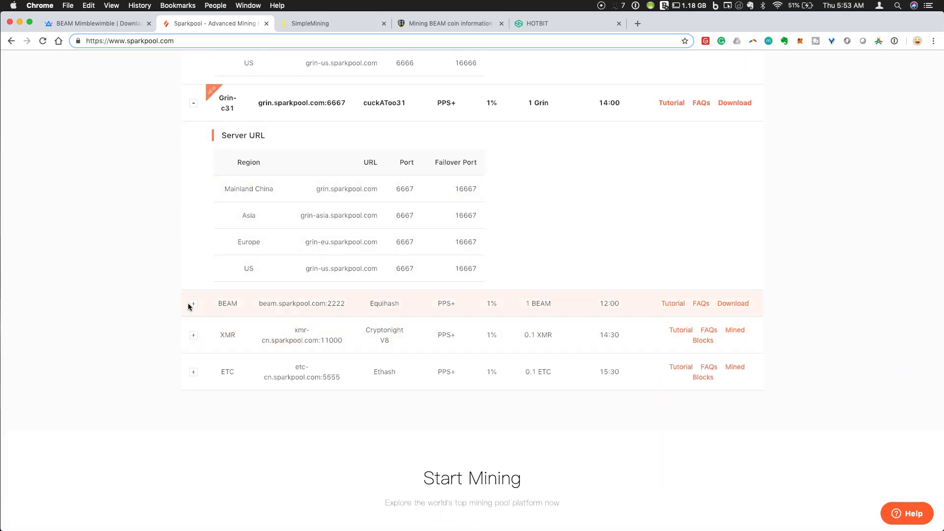
click(193, 304)
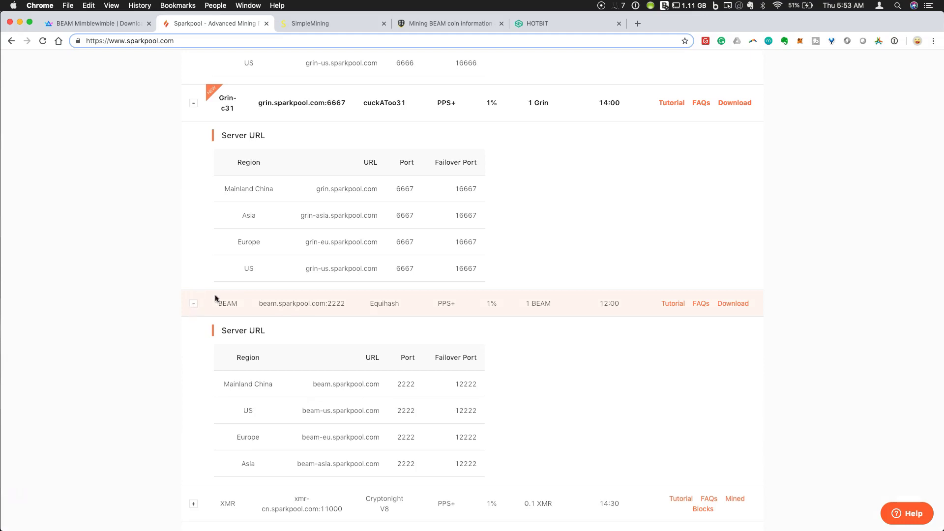
scroll(152, 247, down, 2)
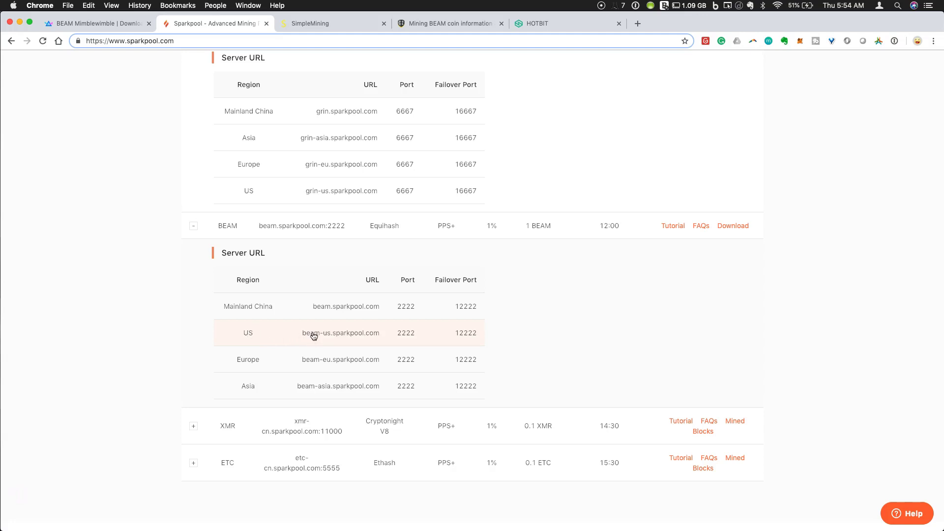
drag(301, 333, 381, 337)
key(super+c)
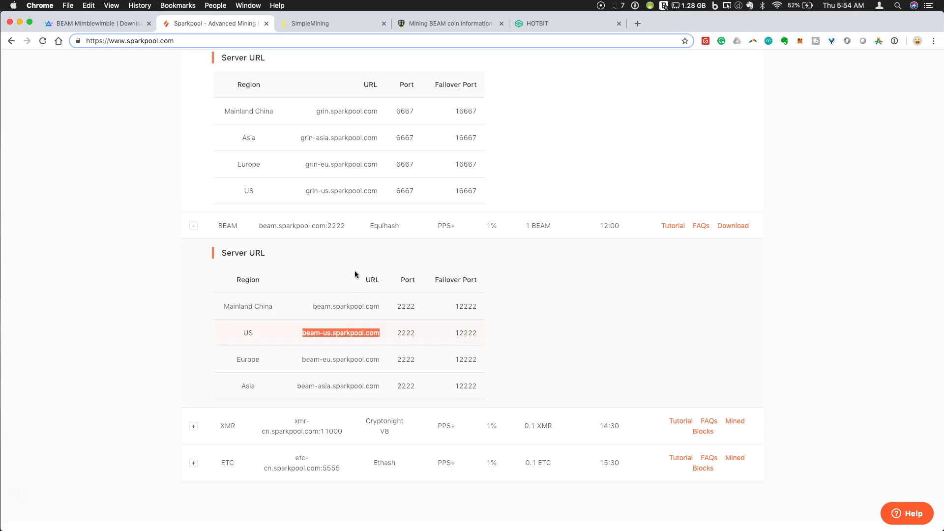
Switch to SimpleMining and open the list of rig group configurations
click(305, 30)
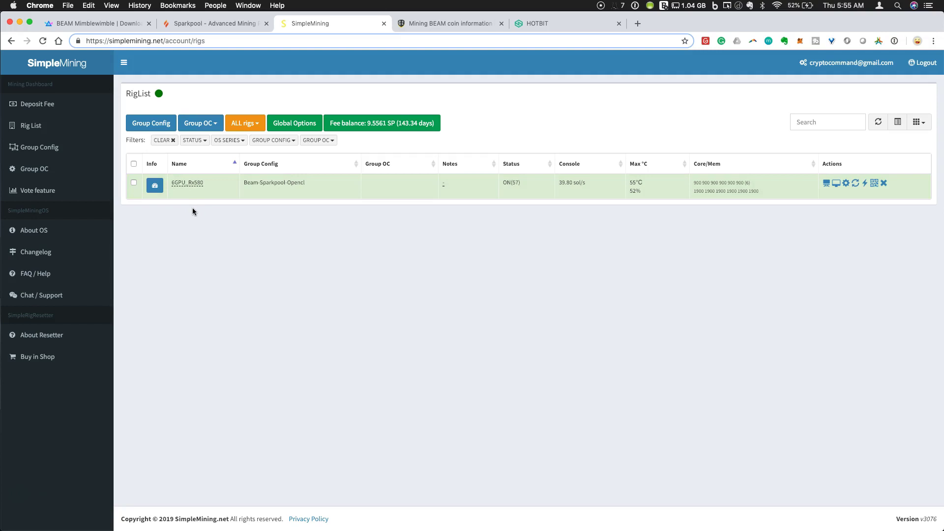
click(46, 154)
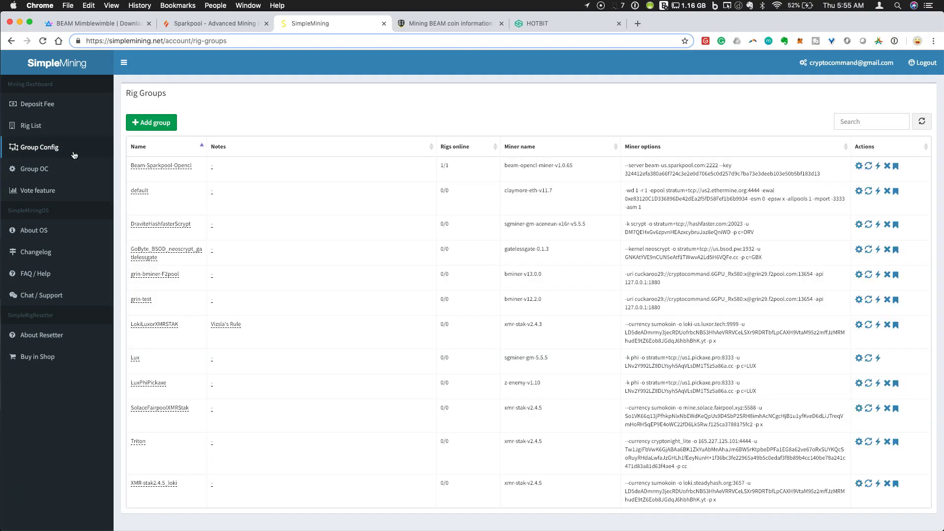
Start adding a new rig group and look through the miner list for the Beam-compatible beam-opencl-miner
click(157, 127)
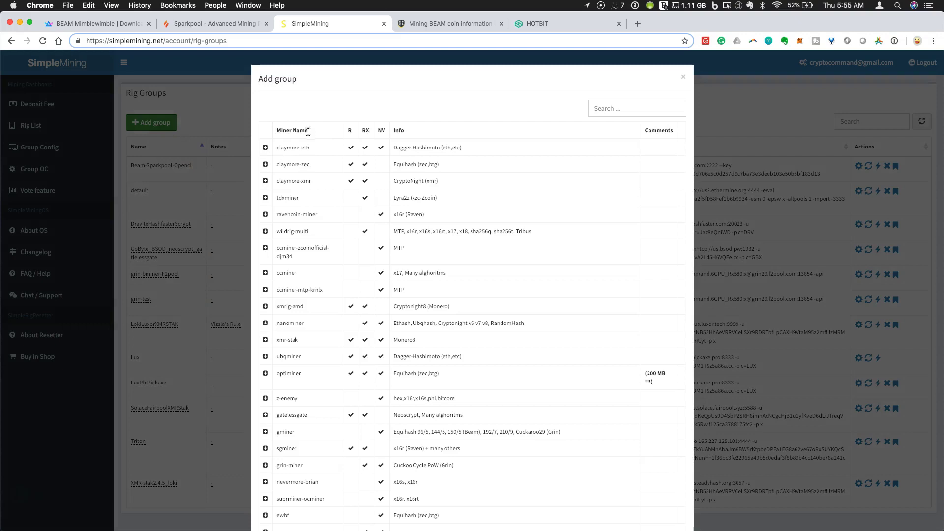
scroll(306, 149, down, 1)
scroll(306, 148, down, 5)
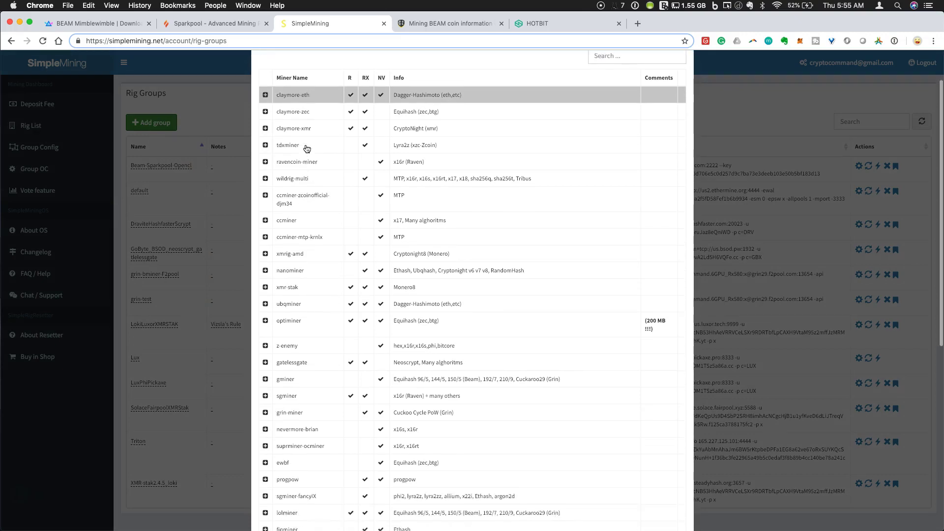
scroll(307, 148, down, 4)
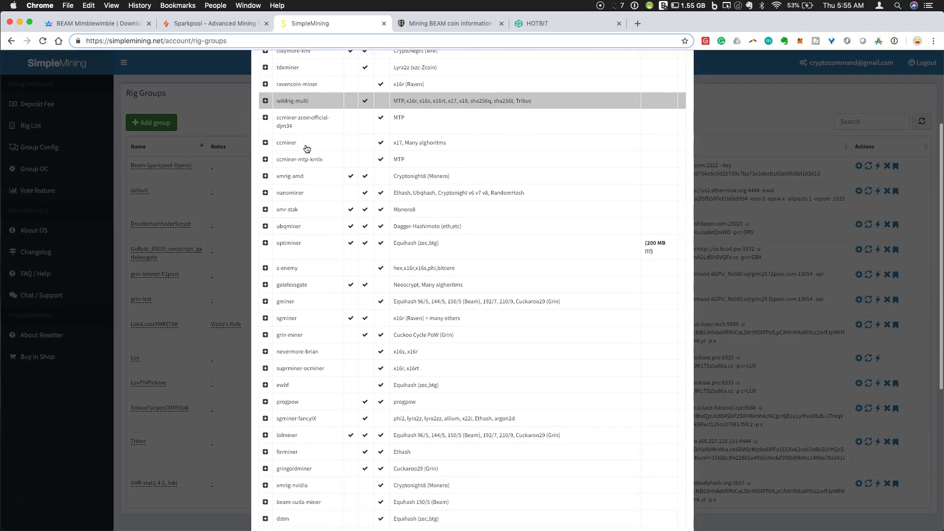
scroll(306, 149, down, 7)
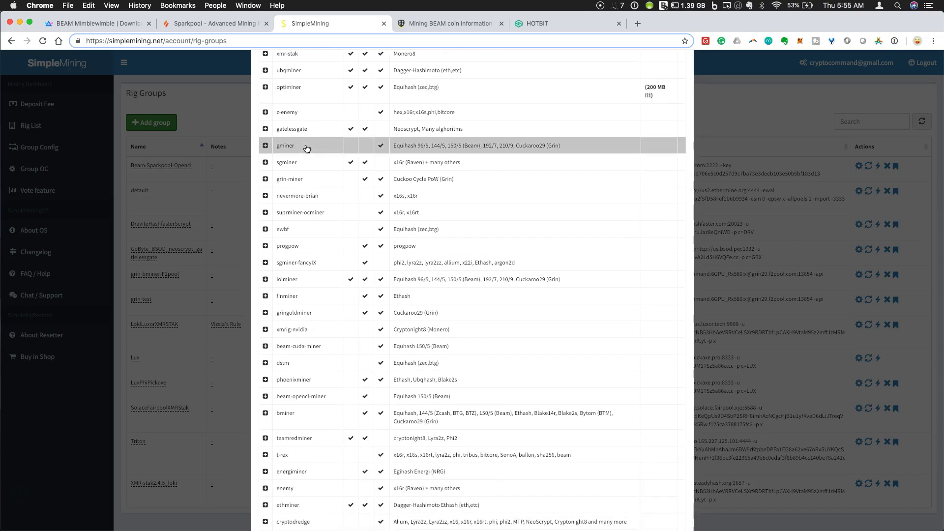
scroll(307, 148, down, 1)
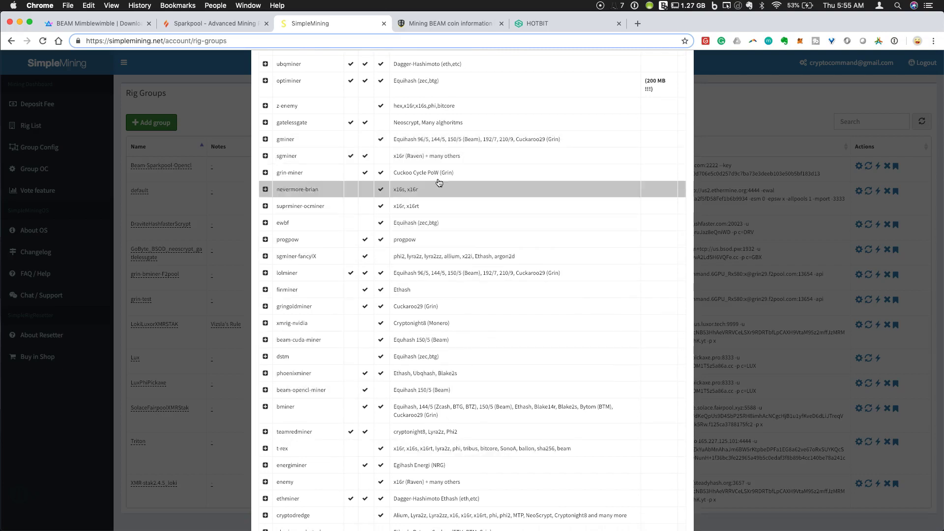
scroll(434, 145, down, 4)
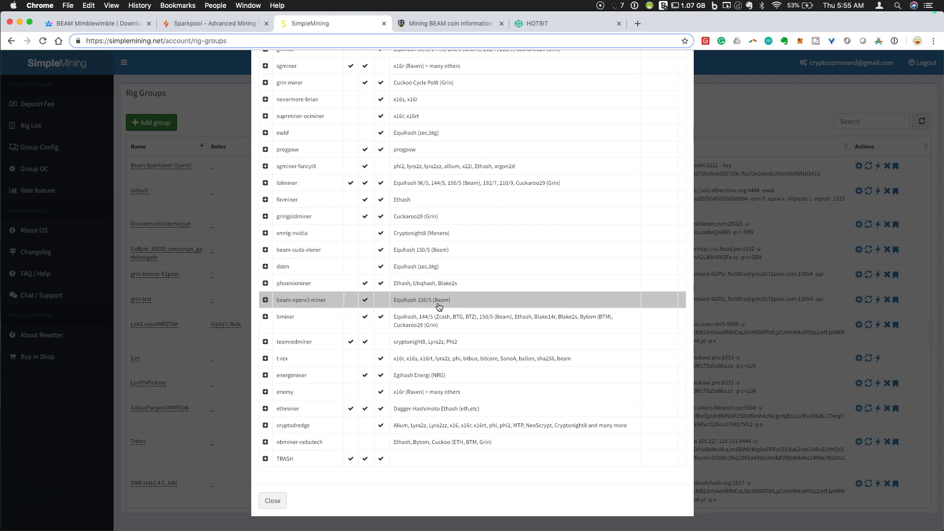
Check the OpenCL miner version on Beam's downloads page and select beam-opencl-miner-v1.0.65 for the new SimpleMining group
click(82, 23)
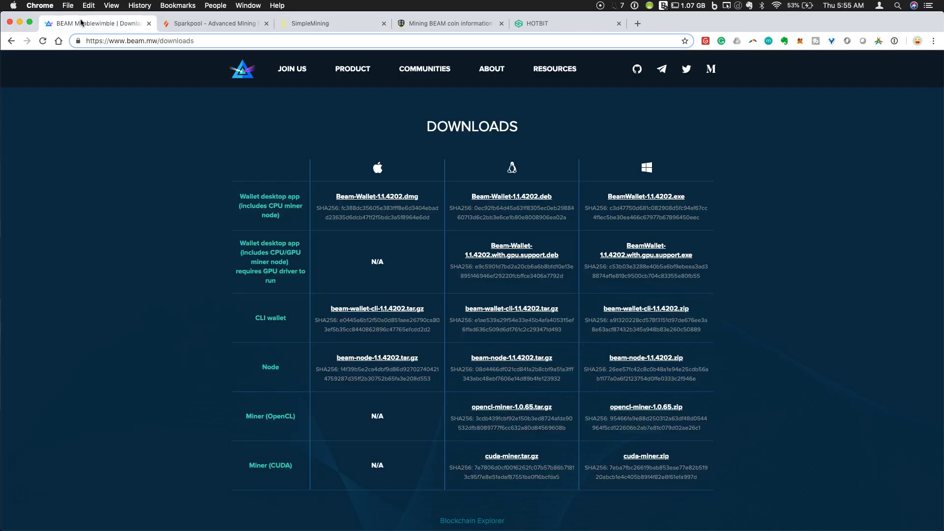
scroll(265, 187, down, 1)
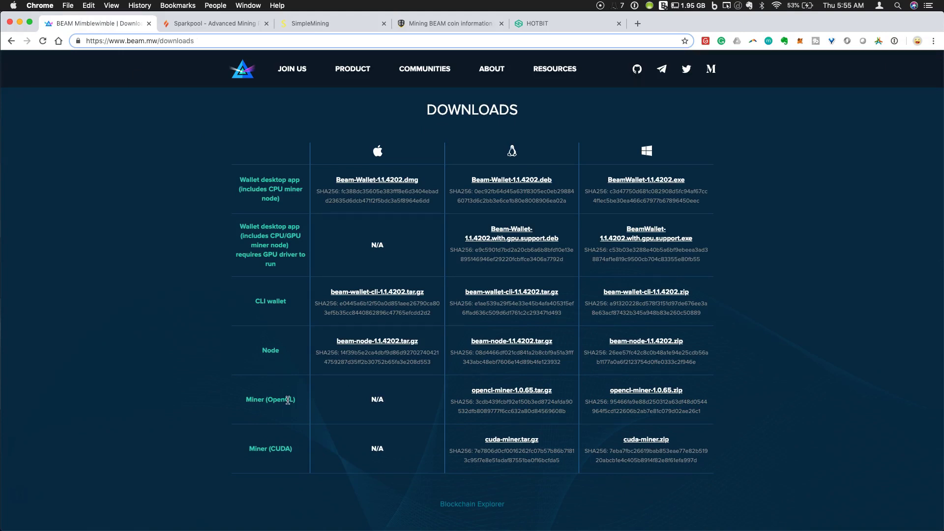
click(322, 23)
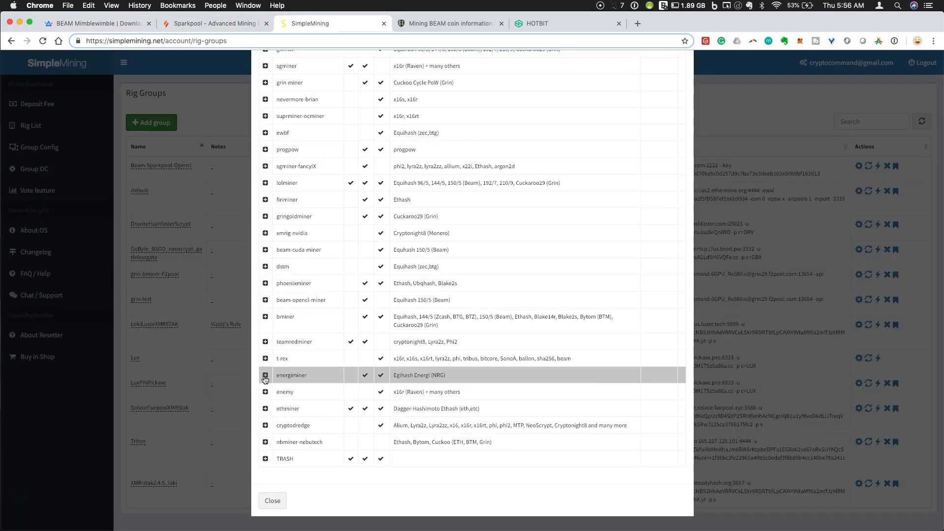
click(265, 299)
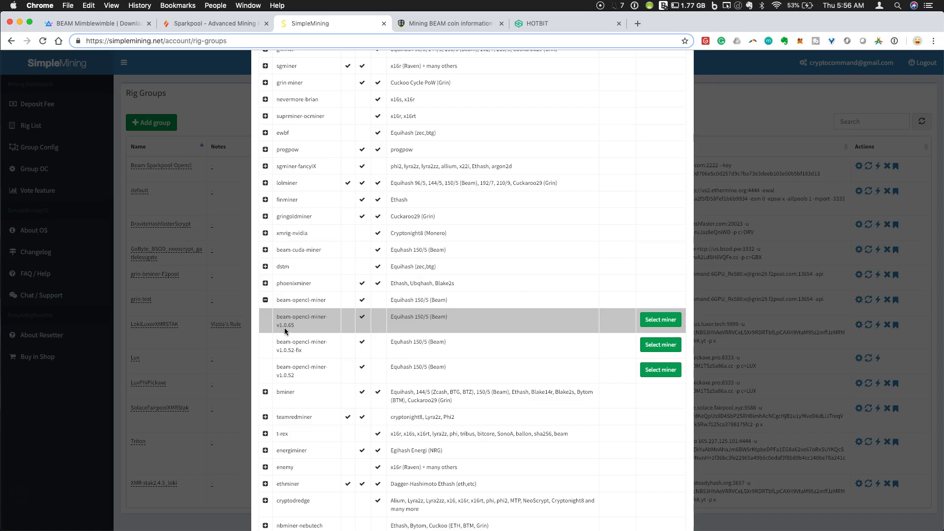
click(663, 319)
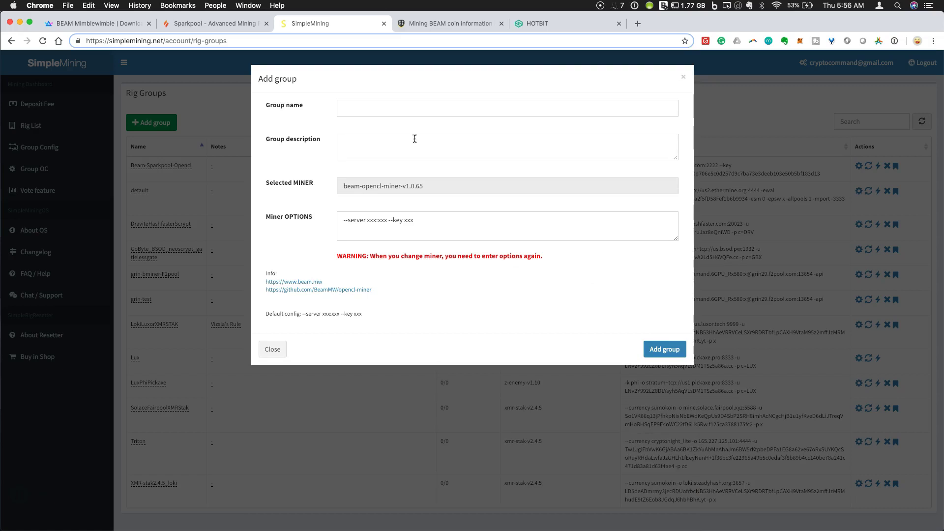
Name the new group Beam-Sparkpool-Opencl-demo
click(386, 109)
click(386, 109)
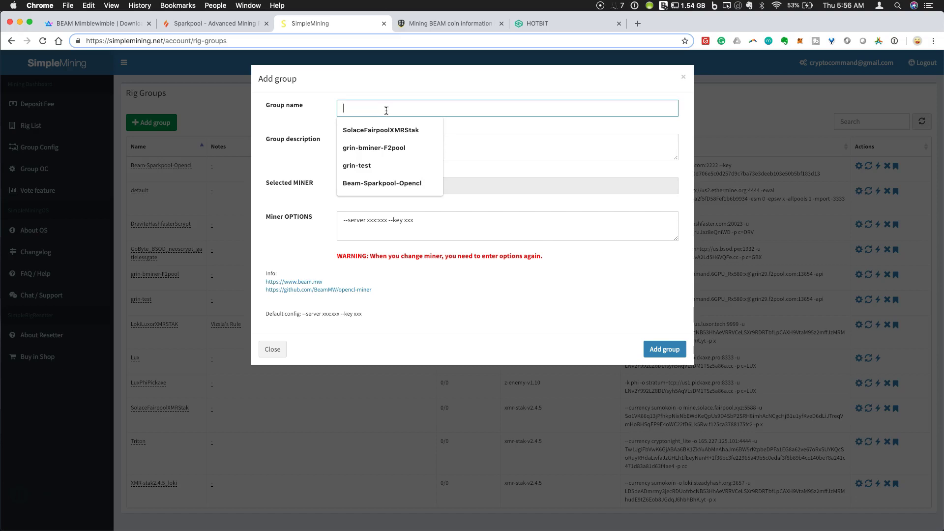
click(383, 182)
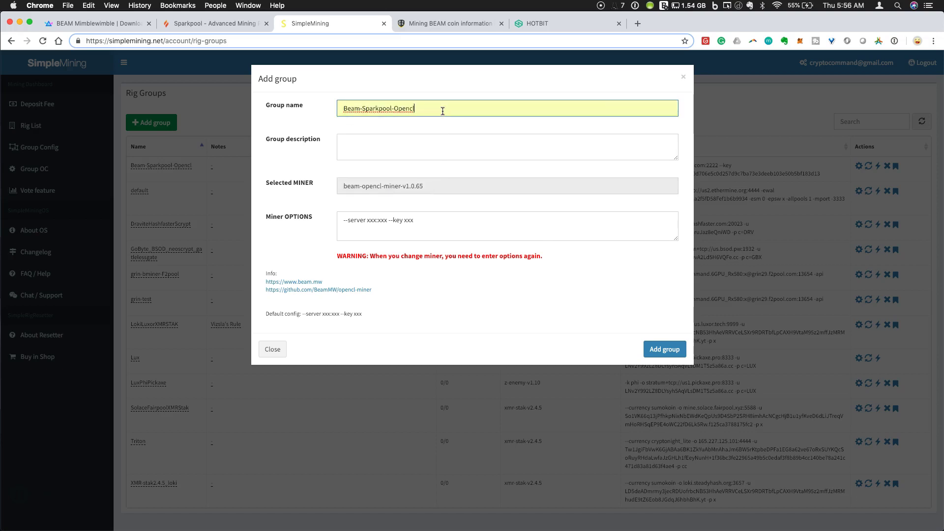
click(345, 109)
text(-d)
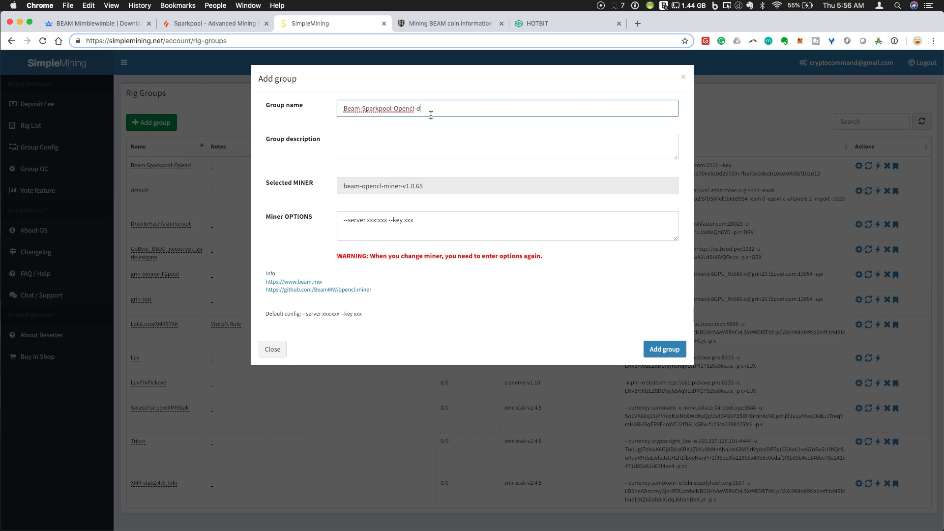
text(emo)
Set the server in the miner options to beam-us.sparkpool.com:2222, checking the US port on Sparkpool
click(367, 221)
double_click(368, 220)
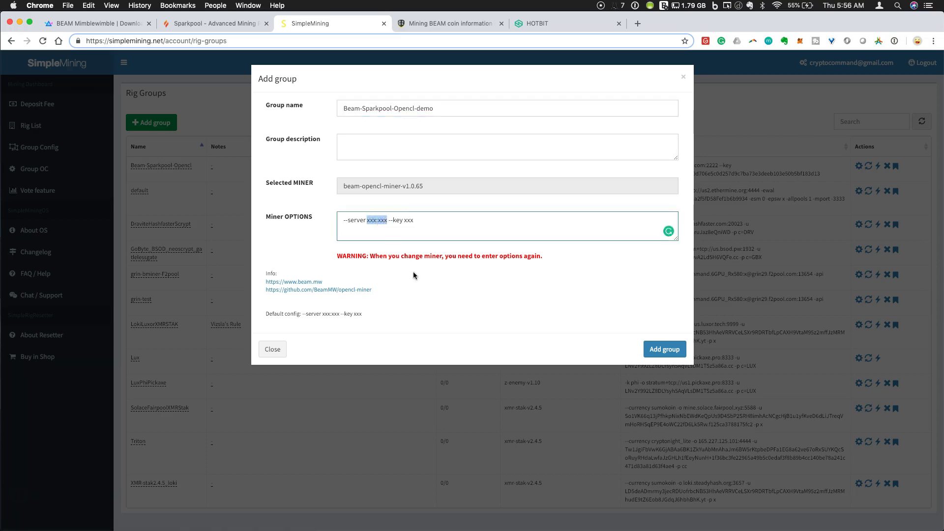
key(super+v)
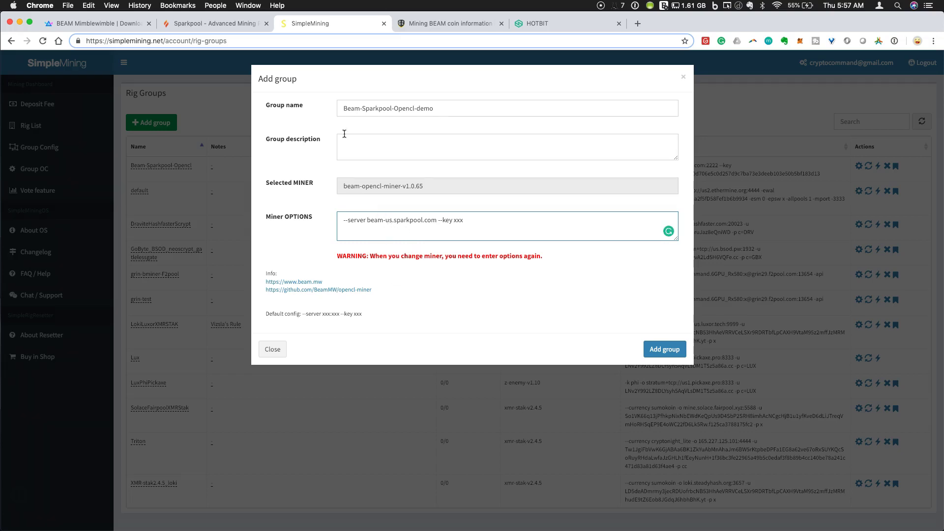
click(209, 25)
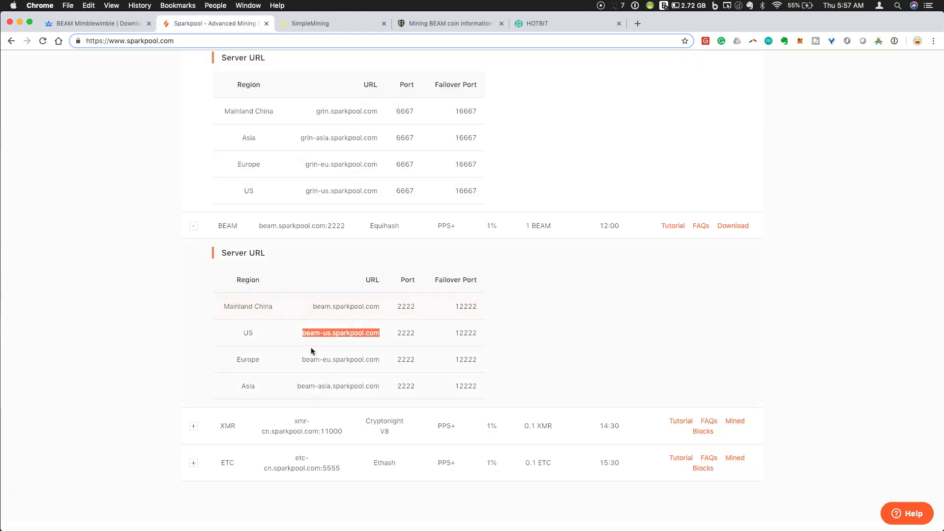
click(317, 25)
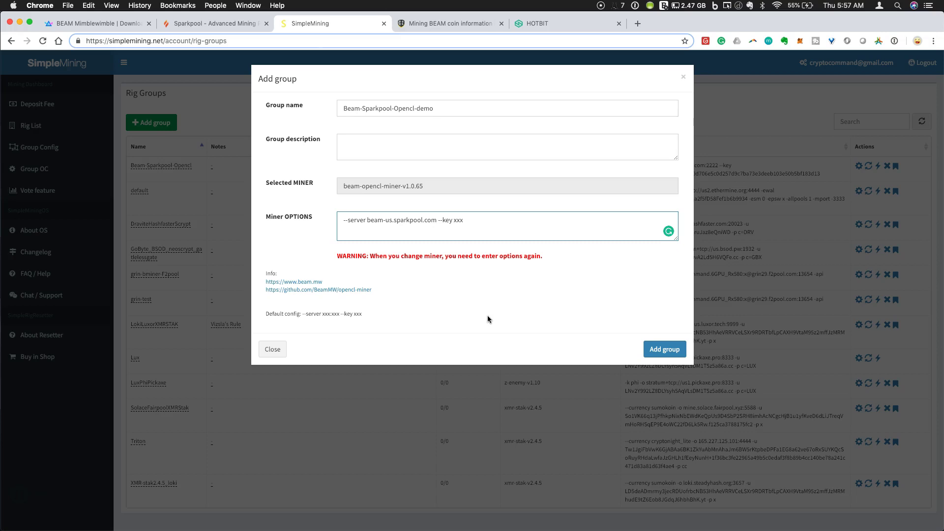
text(:2222)
Switch to Beam Wallet and copy the active address that never expires
click(209, 24)
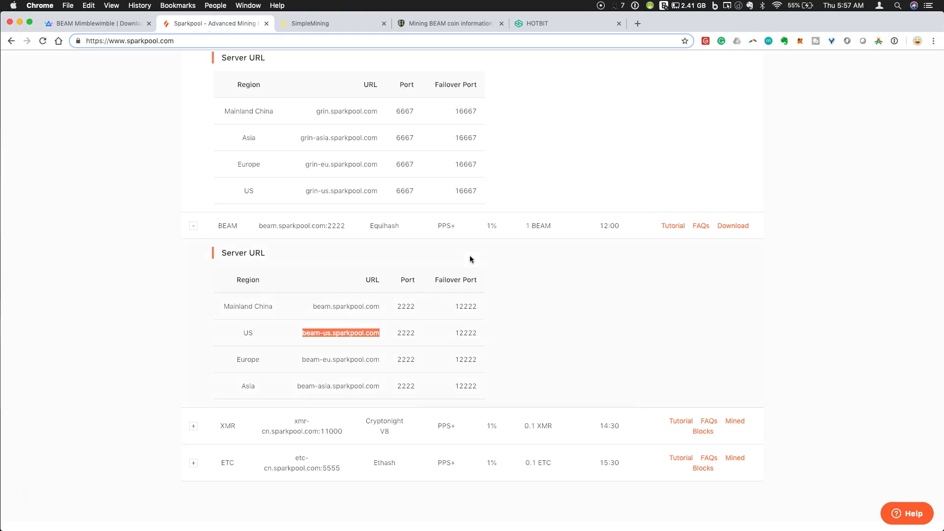
key(super+Tab)
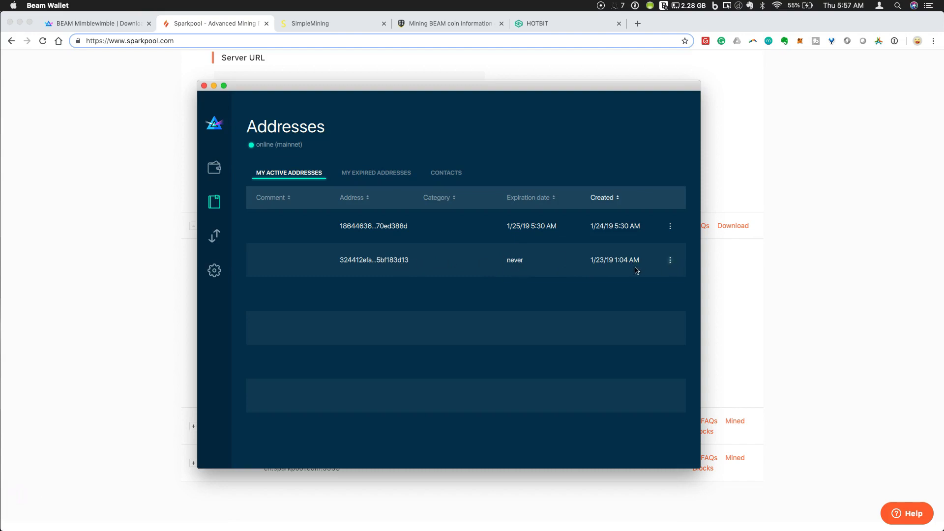
right_click(402, 258)
click(447, 276)
click(369, 69)
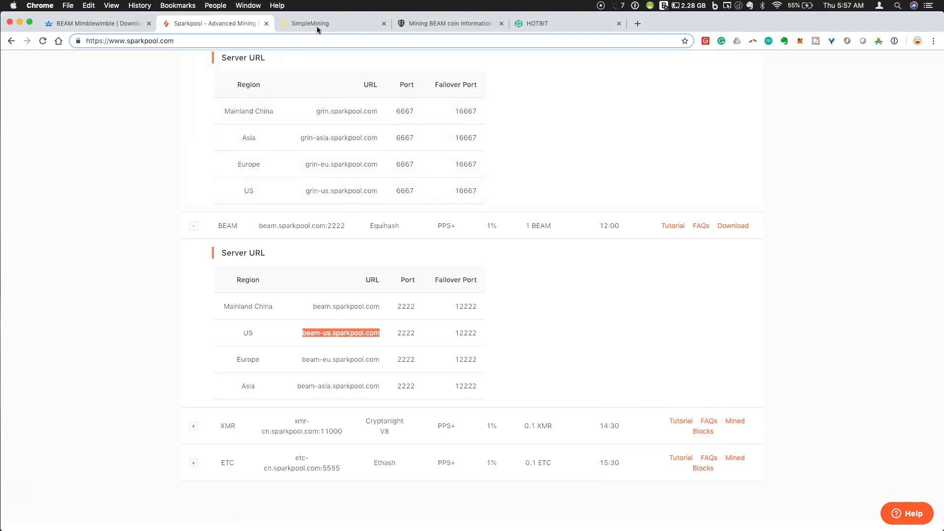
Replace the key placeholder in SimpleMining's miner options with the copied wallet address and add the group
click(317, 23)
double_click(472, 221)
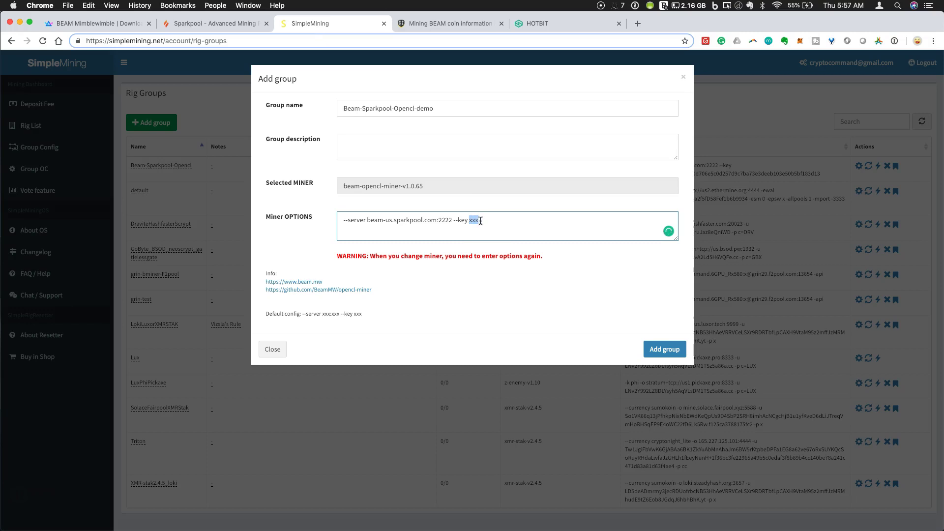
key(ctrl+v)
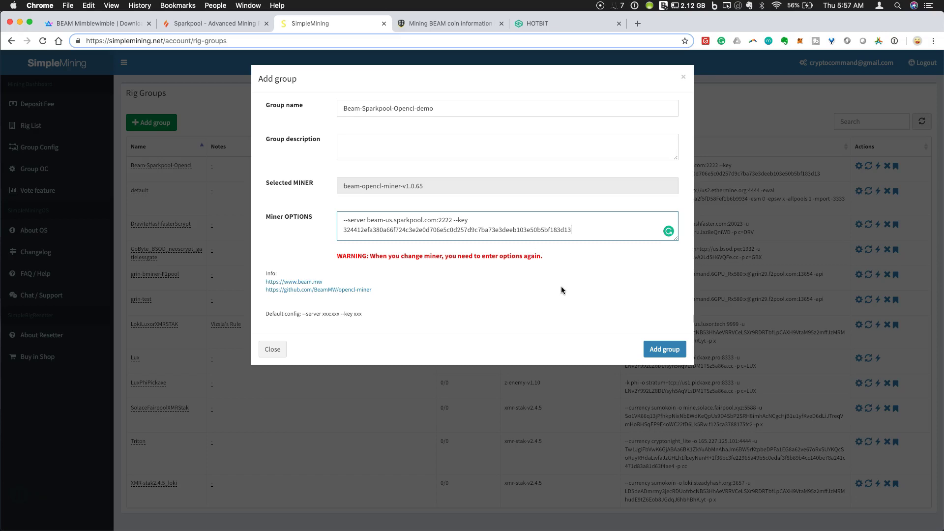
click(674, 355)
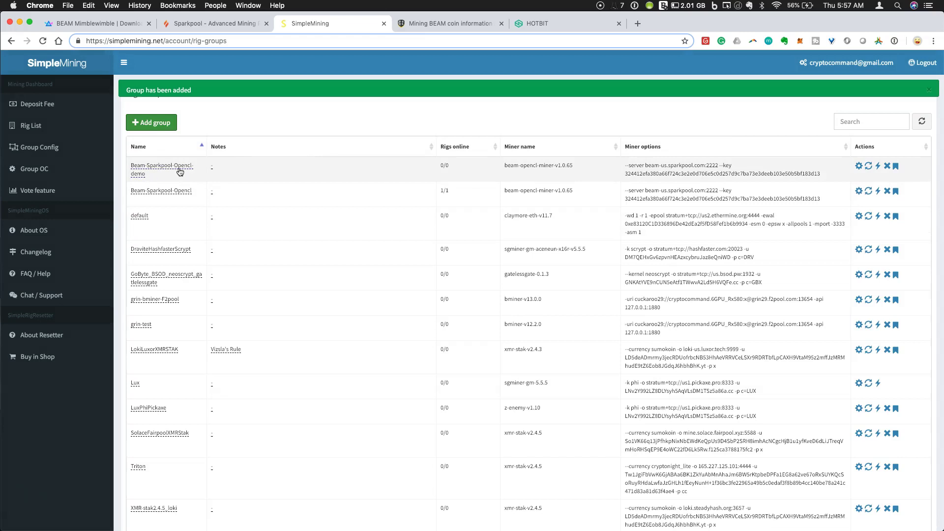
Open the rig list and try assigning the Beam-Sparkpool-Opencl-demo group to the 6GPU_Rx580 rig, closing the dialog without saving
click(28, 127)
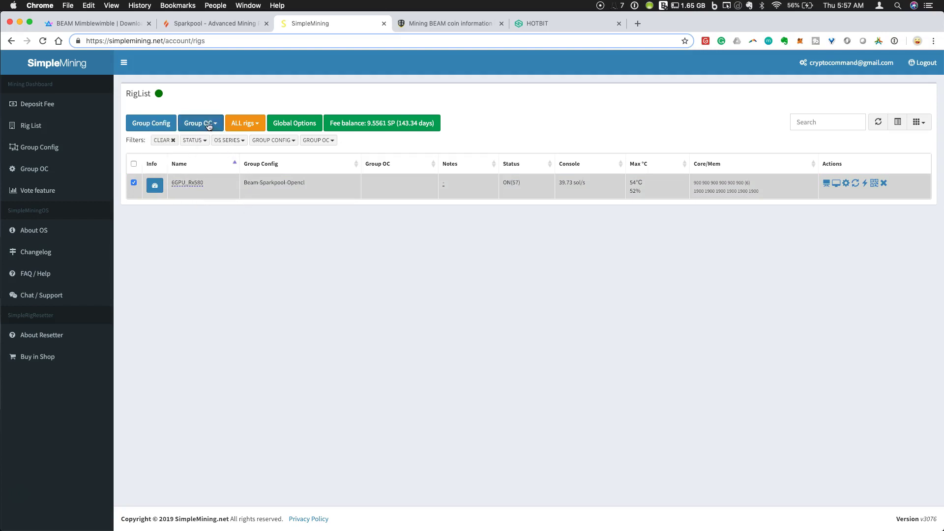
click(163, 122)
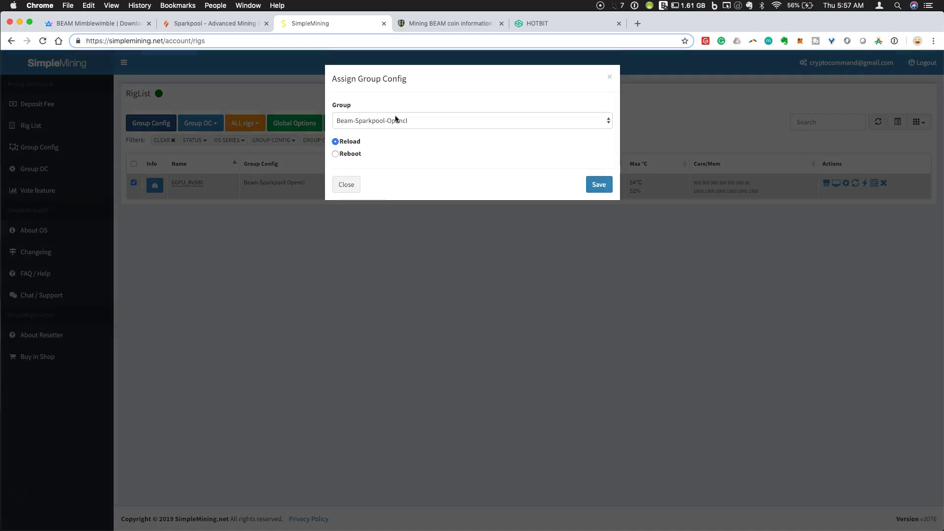
click(402, 123)
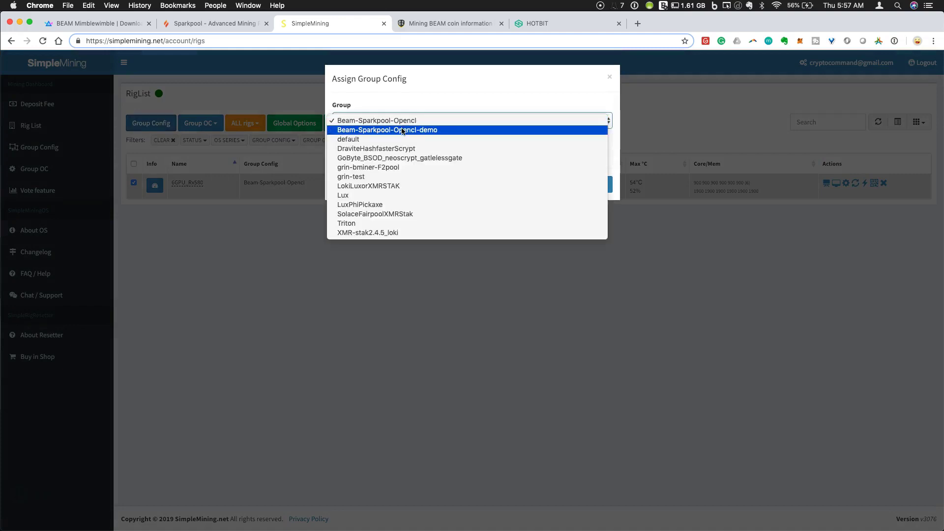
click(401, 130)
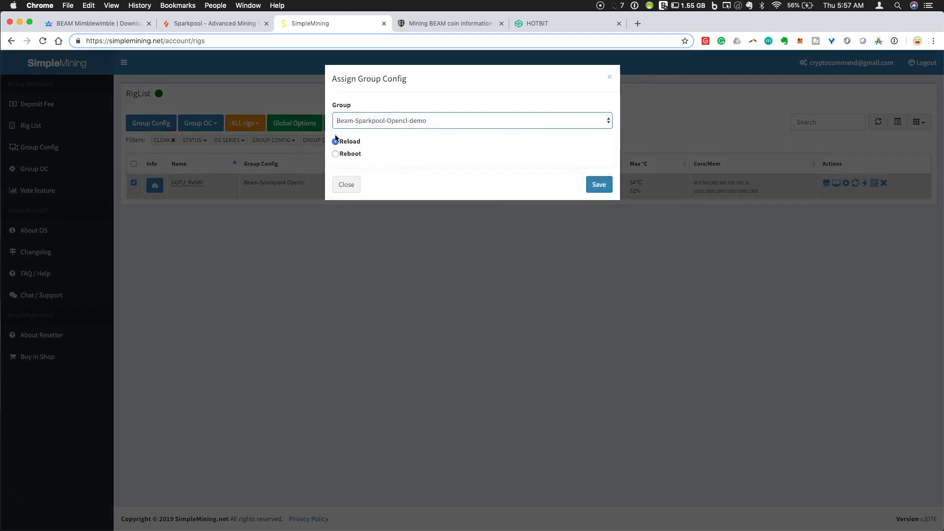
click(352, 189)
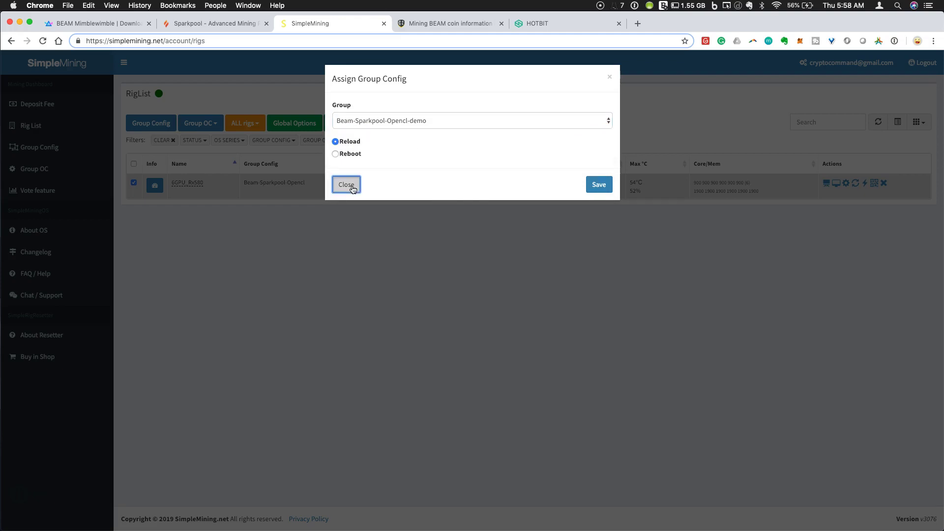
click(353, 191)
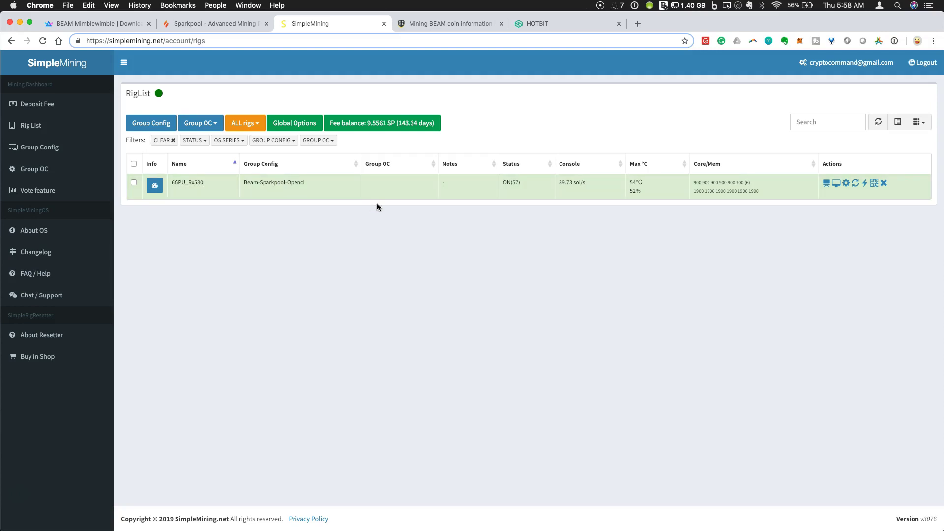
Review the 6GPU_Rx580 rig's miner console output and its overclocking settings, closing both without changes
click(827, 185)
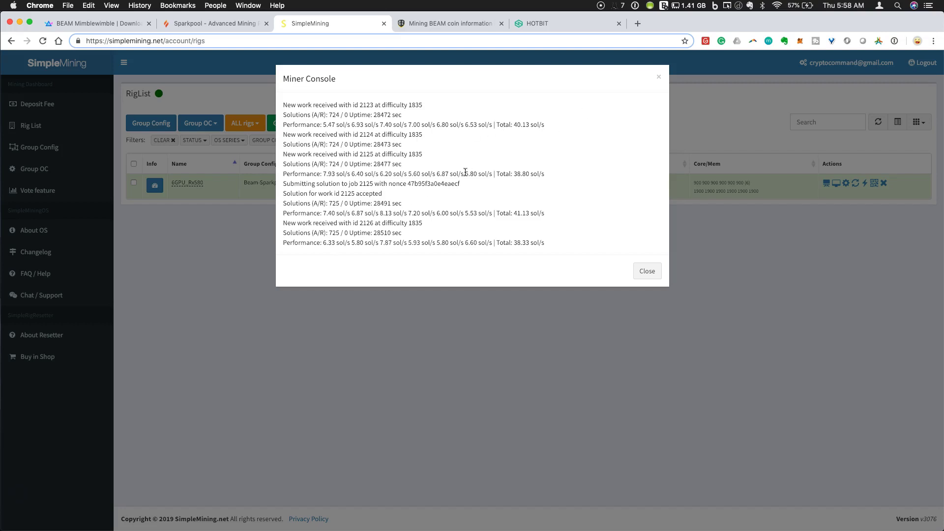
click(659, 77)
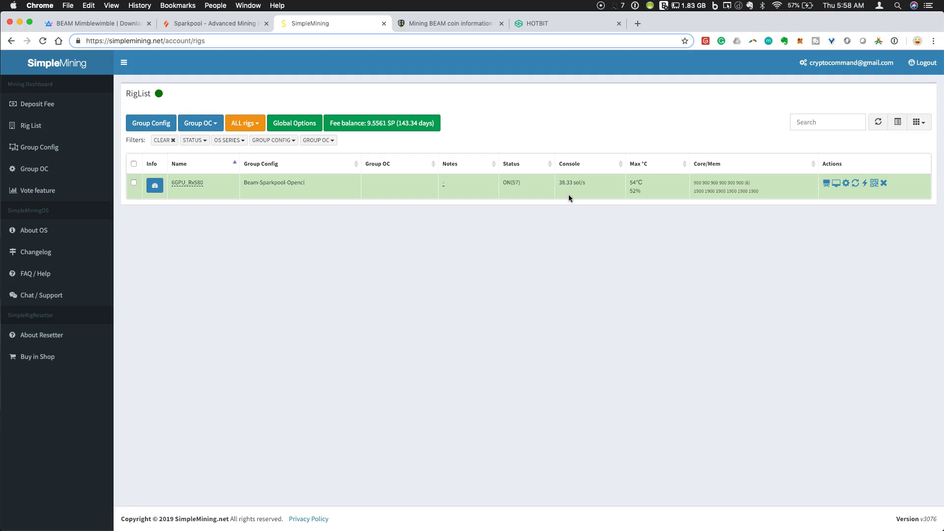
click(845, 183)
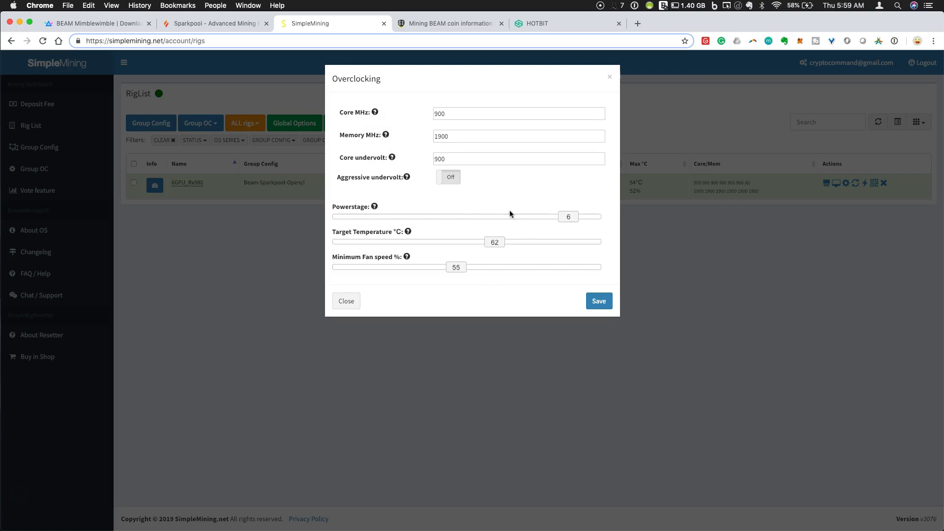
click(610, 78)
click(610, 78)
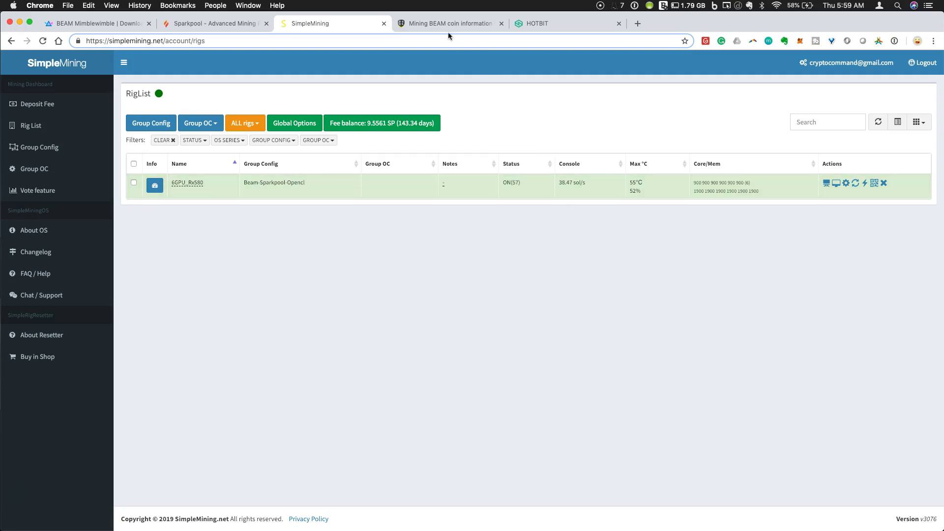
Switch to the Crypt0.Zone BEAM profit calculator and set the hashrate to 40 Sol/s
click(436, 22)
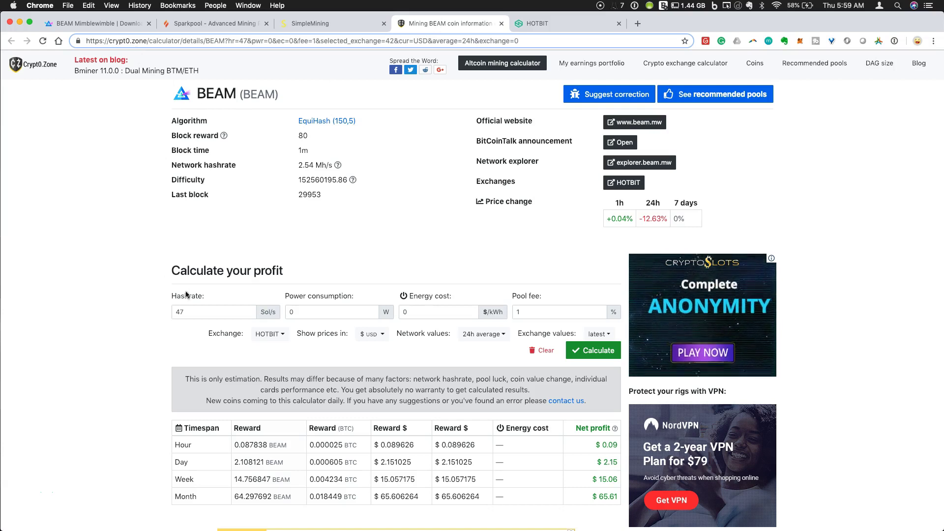
double_click(192, 309)
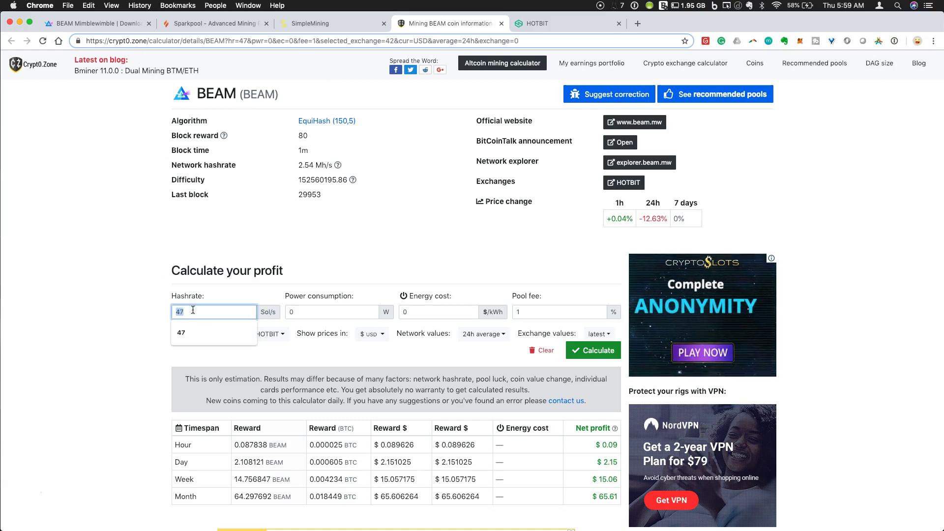
text(40)
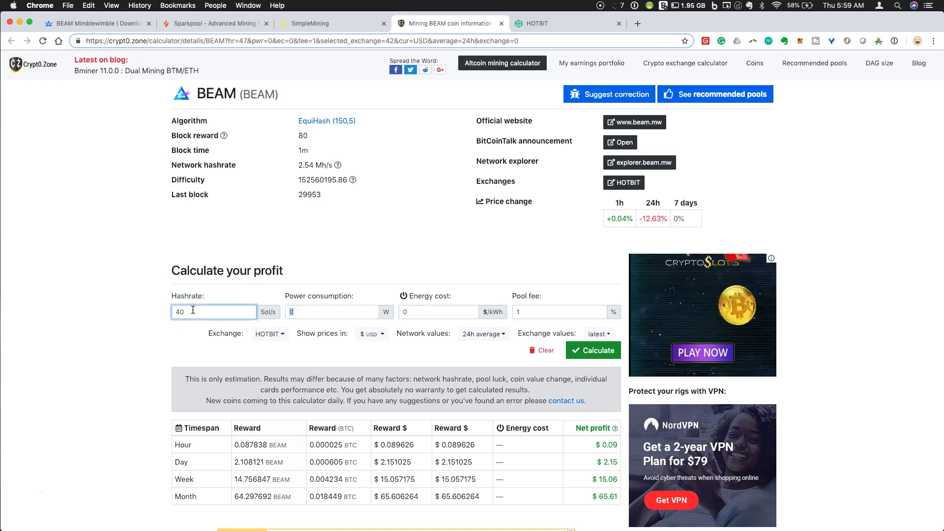
key(Tab)
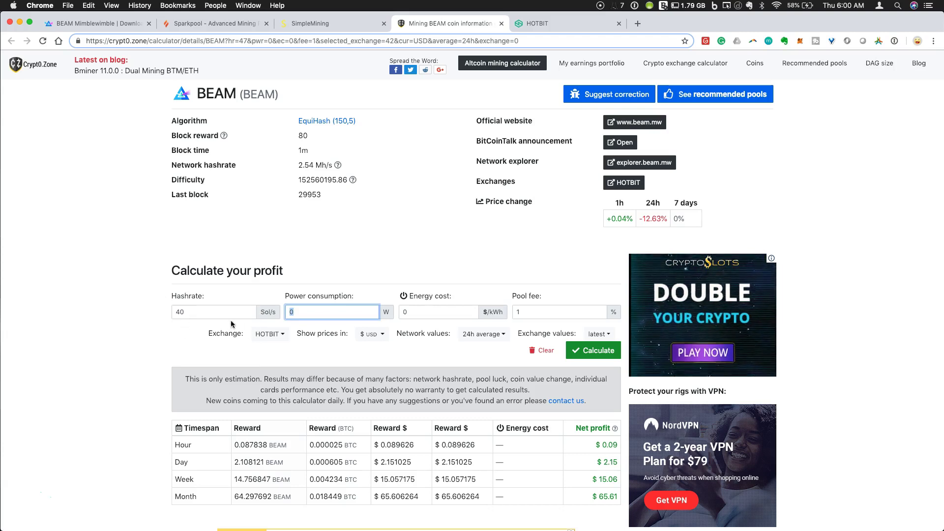
Check the exchange choices in the profit calculator and look over BEAM's coin details
scroll(265, 314, down, 2)
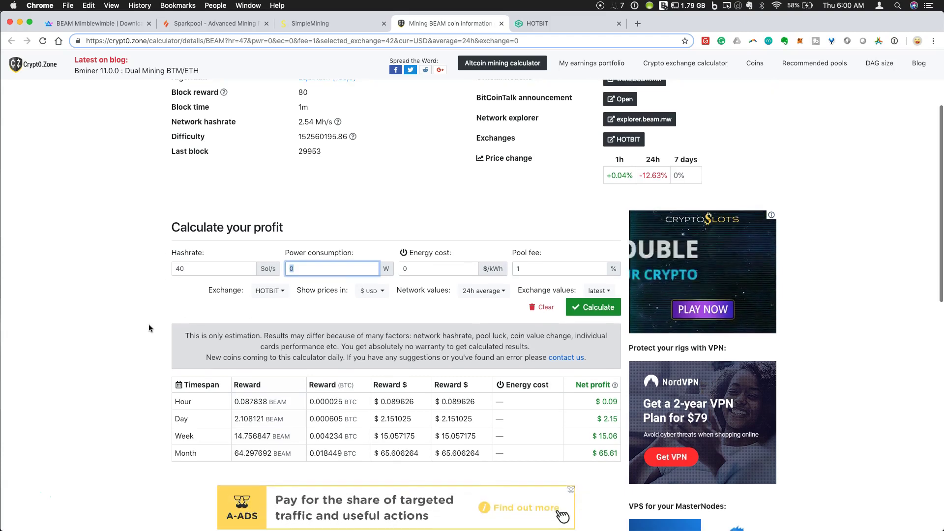
click(278, 291)
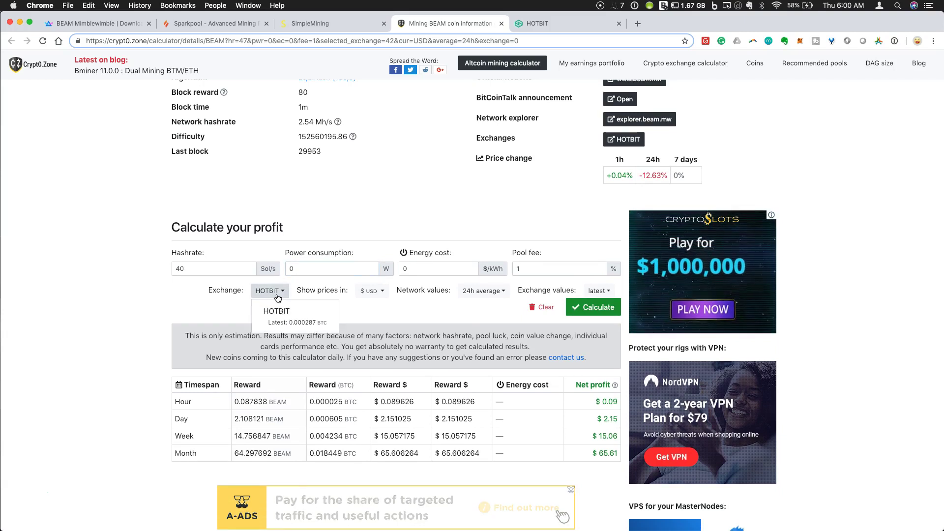
click(193, 306)
scroll(193, 306, up, 3)
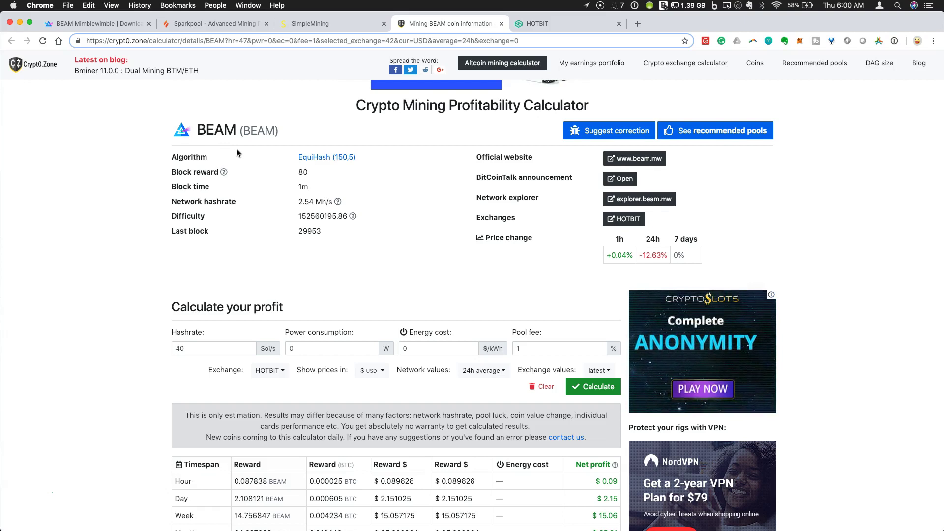
scroll(237, 153, up, 1)
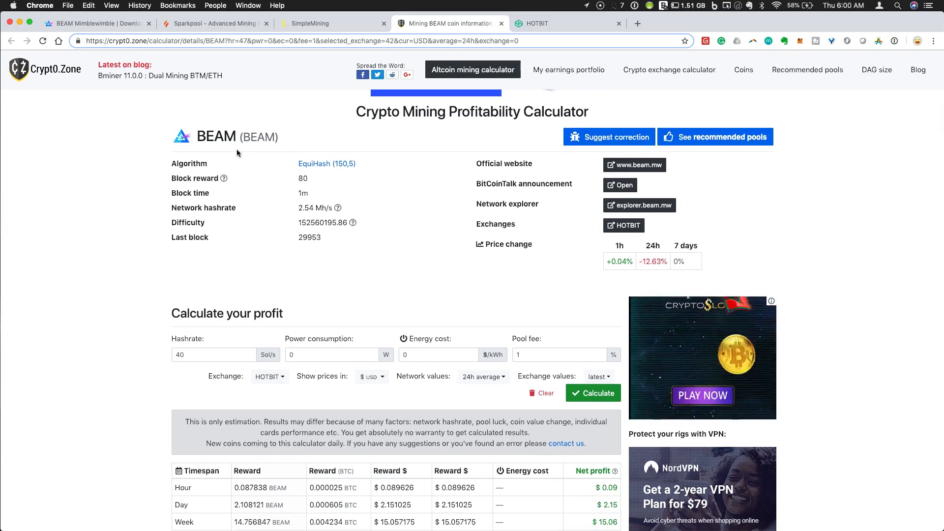
scroll(237, 152, down, 2)
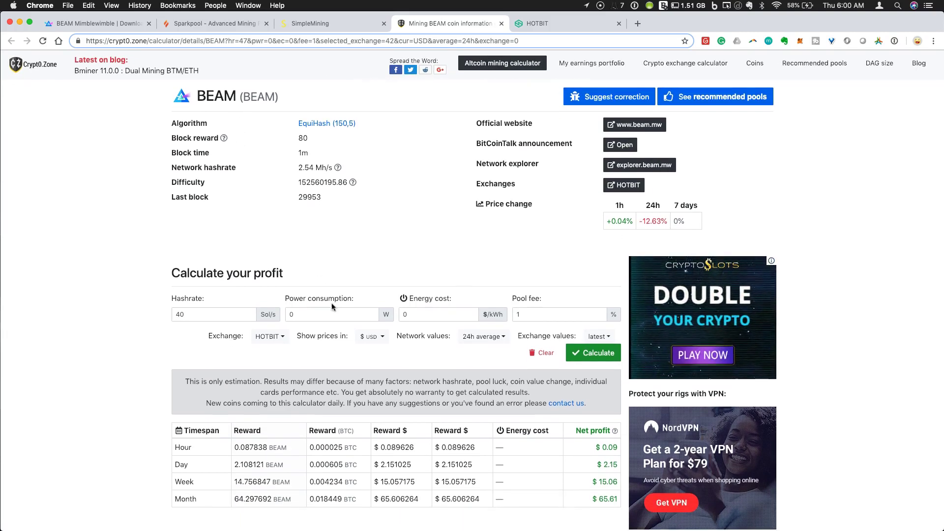
Calculate BEAM's mining profit for the entered hashrate and review the daily net profit and recent price change
double_click(347, 315)
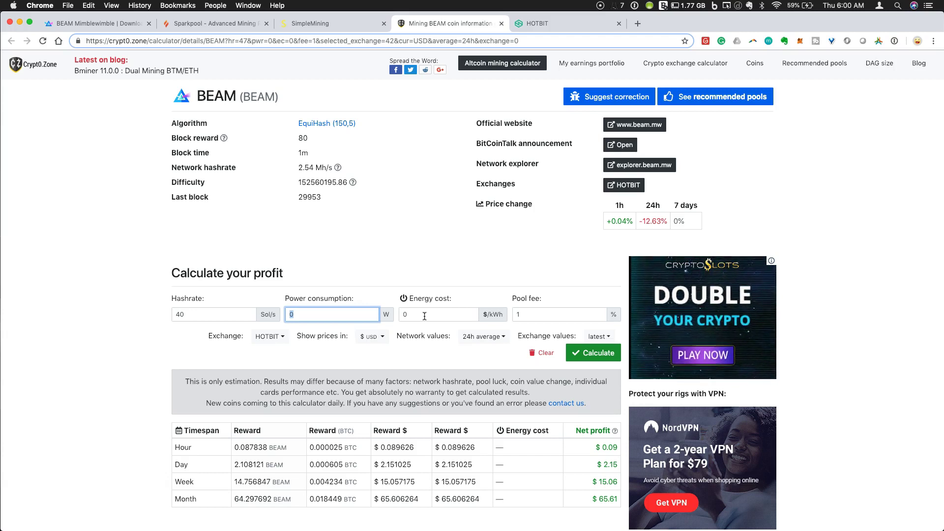
scroll(424, 316, down, 1)
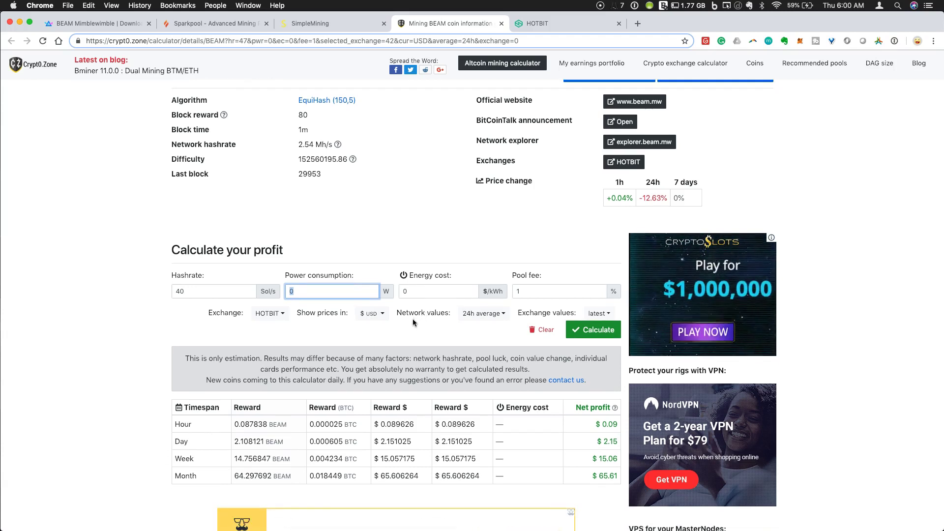
scroll(413, 322, down, 2)
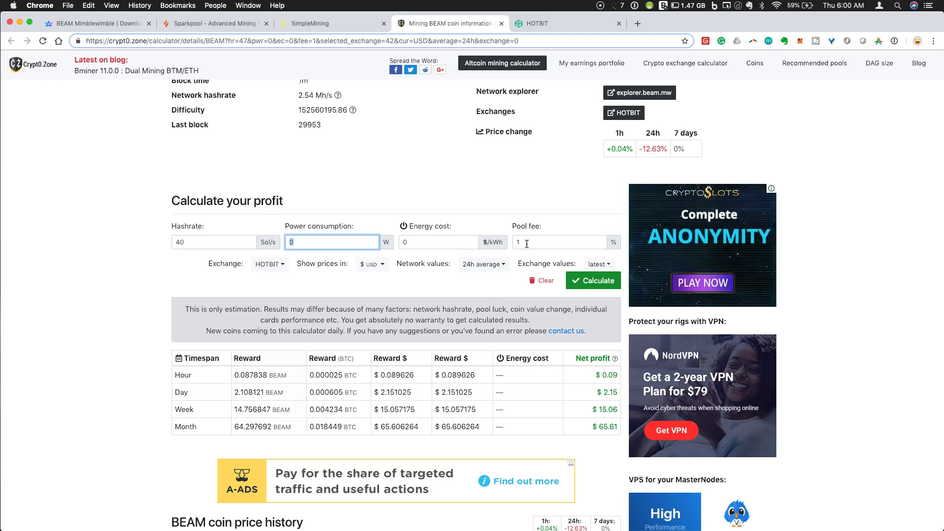
click(578, 289)
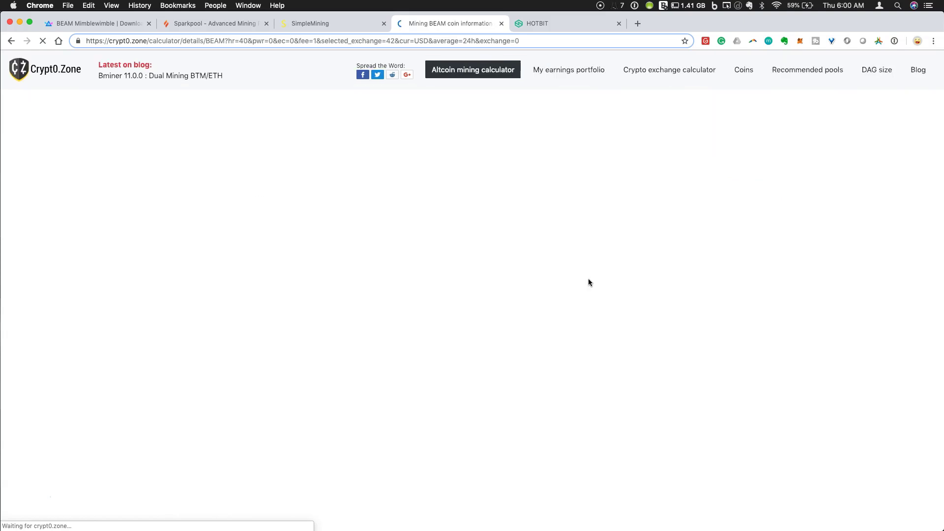
scroll(579, 288, down, 2)
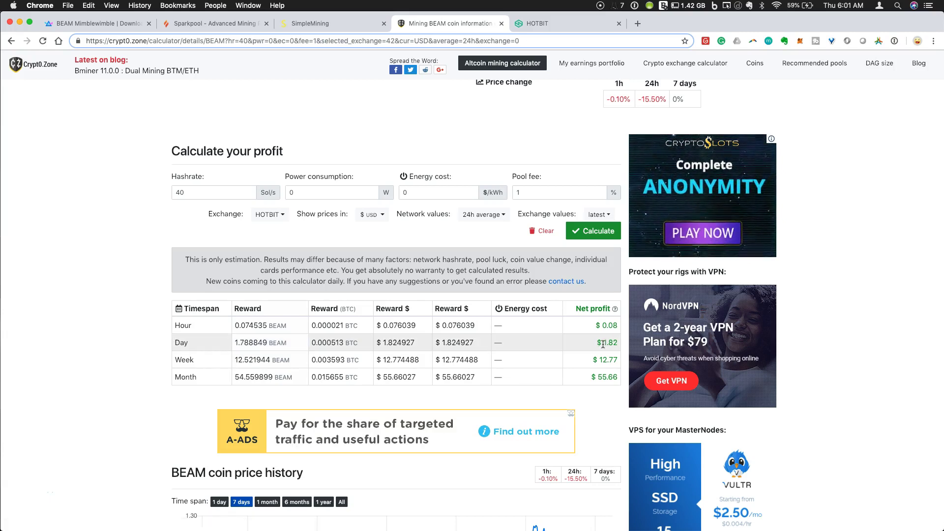
scroll(605, 350, up, 1)
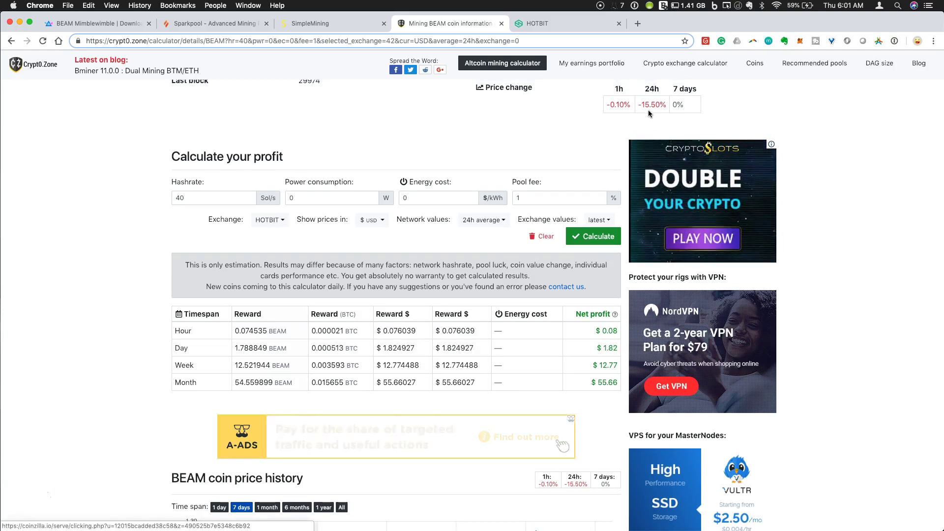
scroll(587, 178, up, 2)
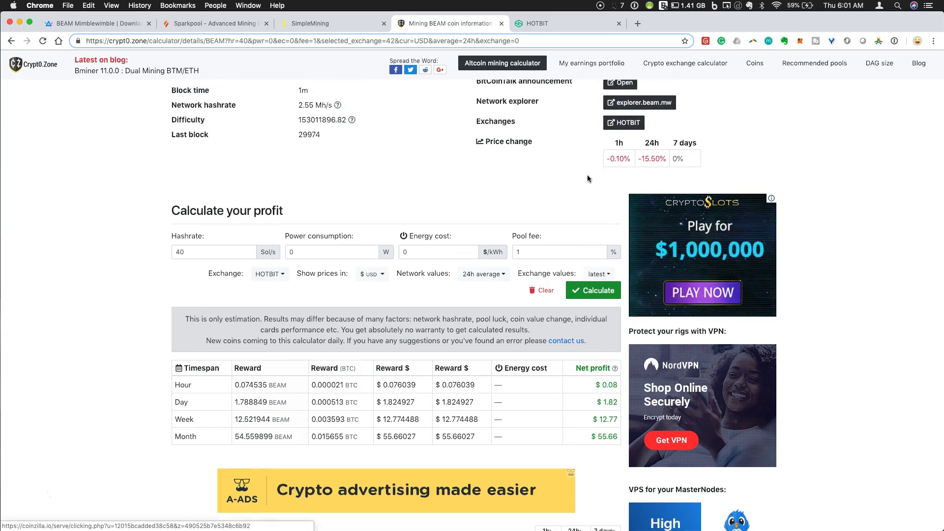
scroll(587, 175, down, 1)
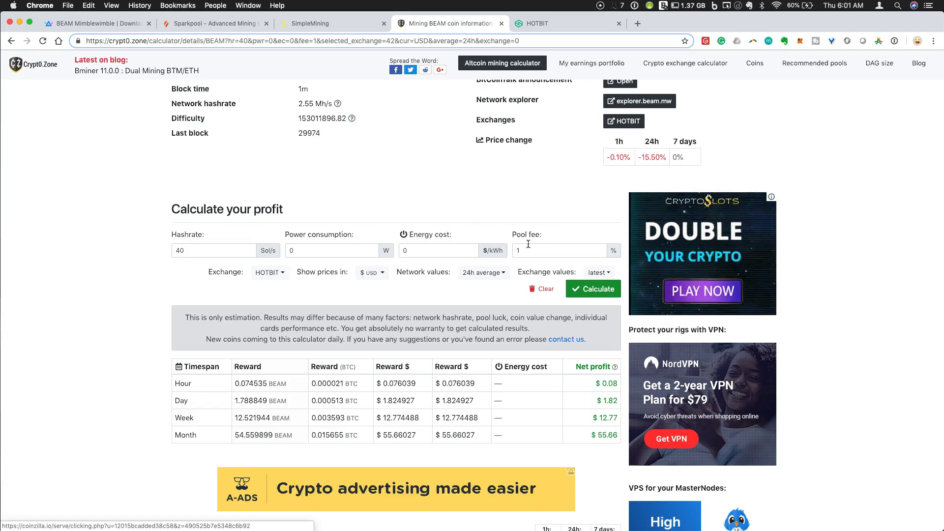
Switch to Sparkpool's home page and look up the prefilled wallet address with BEAM as the coin
click(229, 22)
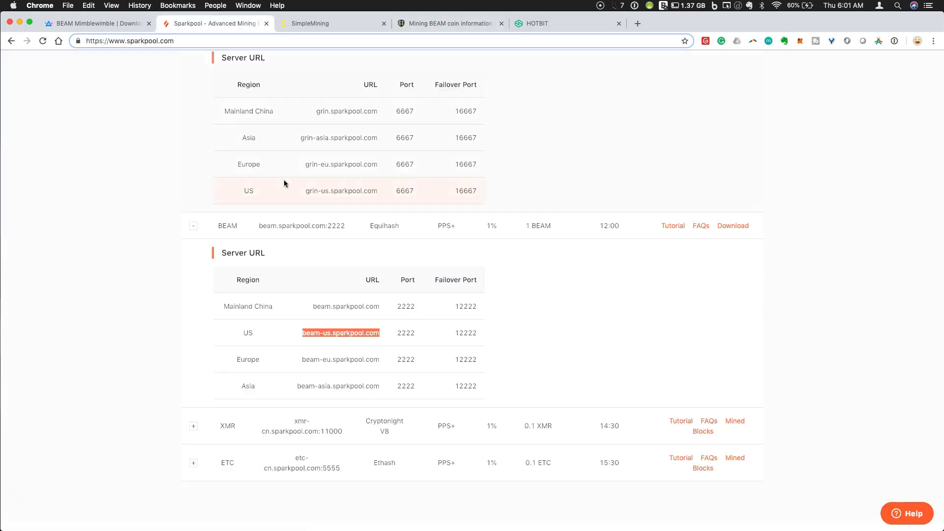
scroll(284, 181, up, 20)
scroll(284, 182, up, 3)
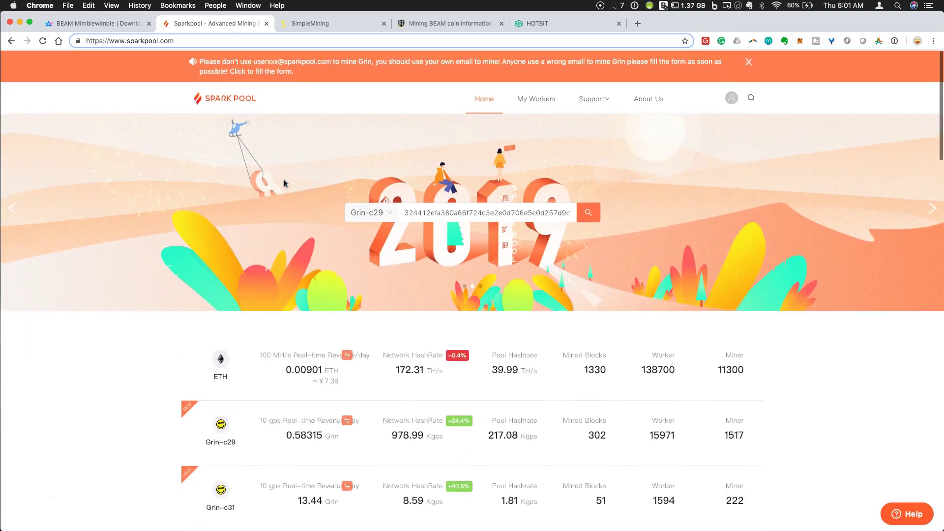
click(539, 101)
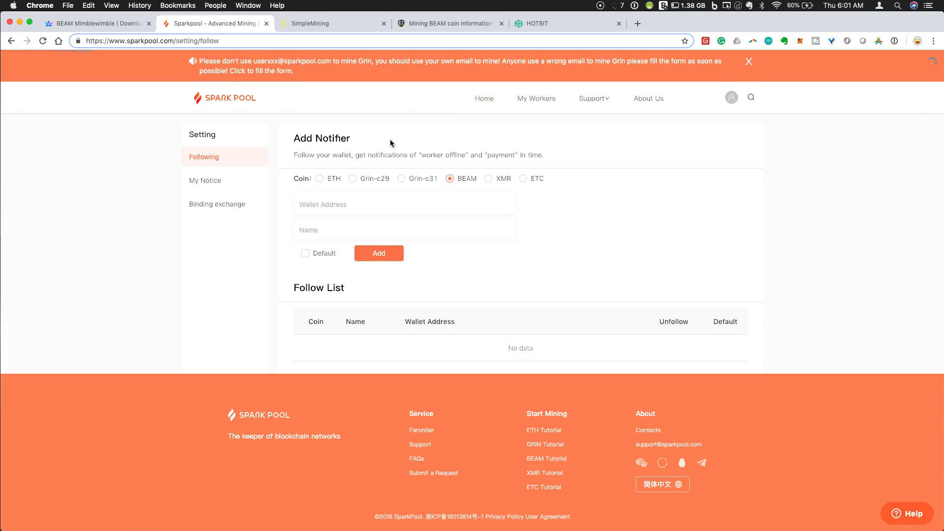
click(484, 98)
click(385, 212)
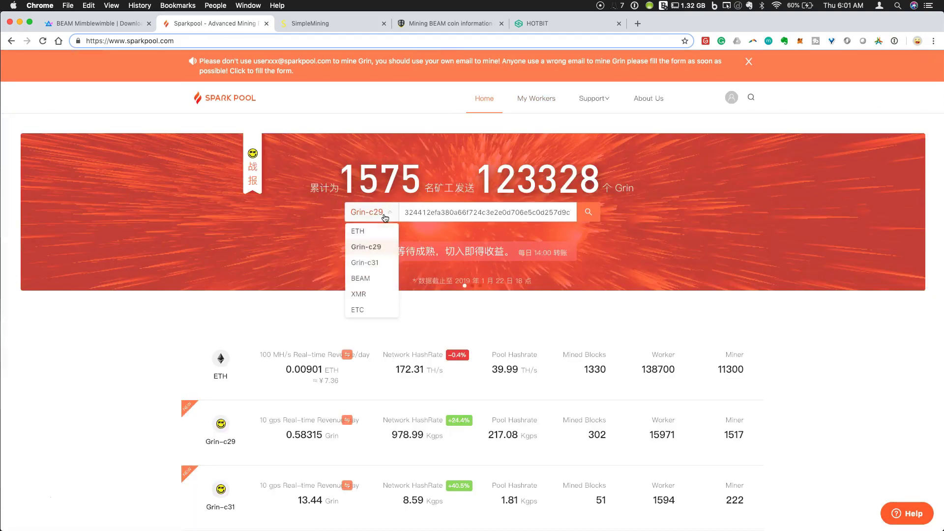
click(362, 277)
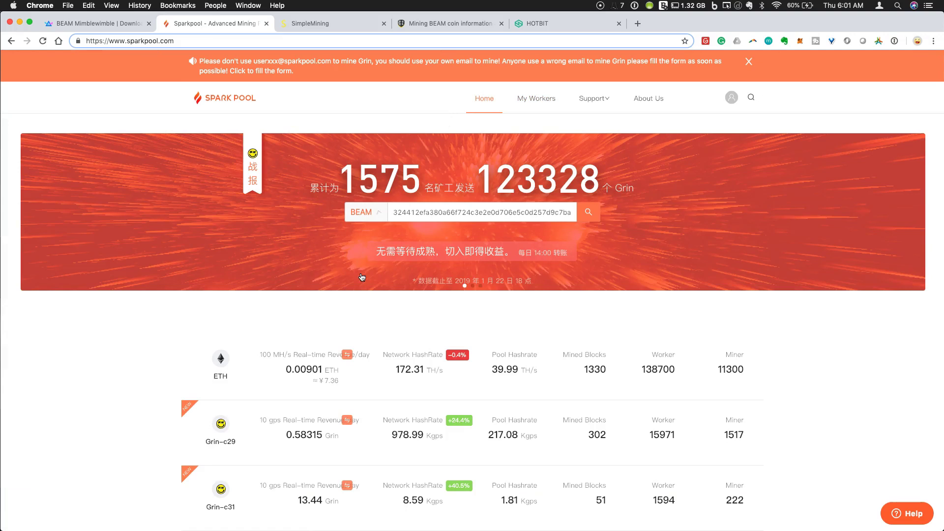
click(588, 212)
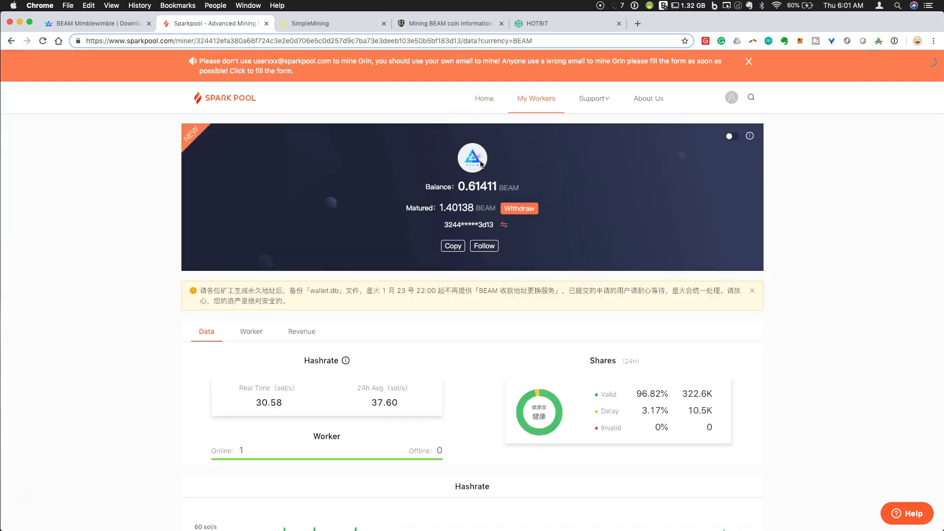
Examine the BEAM miner's hashrate, shares and worker charts, plus the worker list with its average hashrate
scroll(431, 230, down, 3)
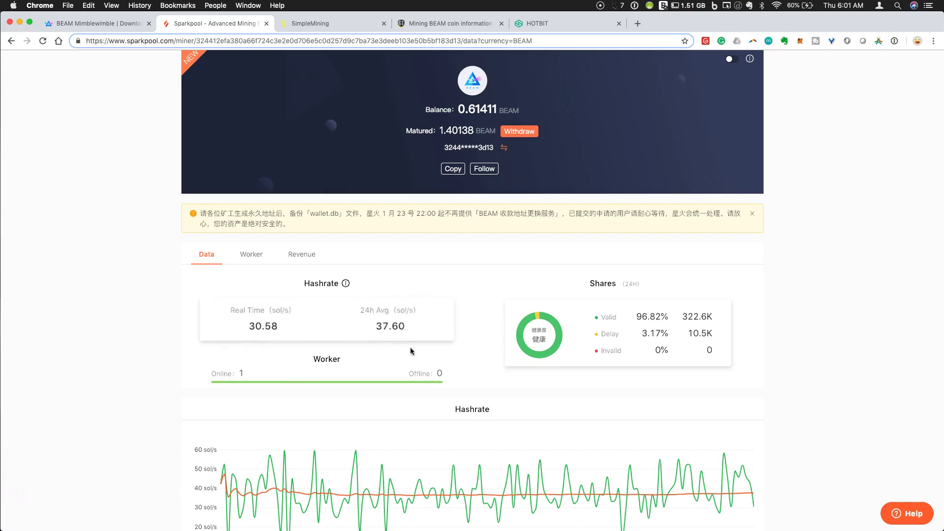
scroll(410, 347, down, 4)
scroll(410, 347, down, 8)
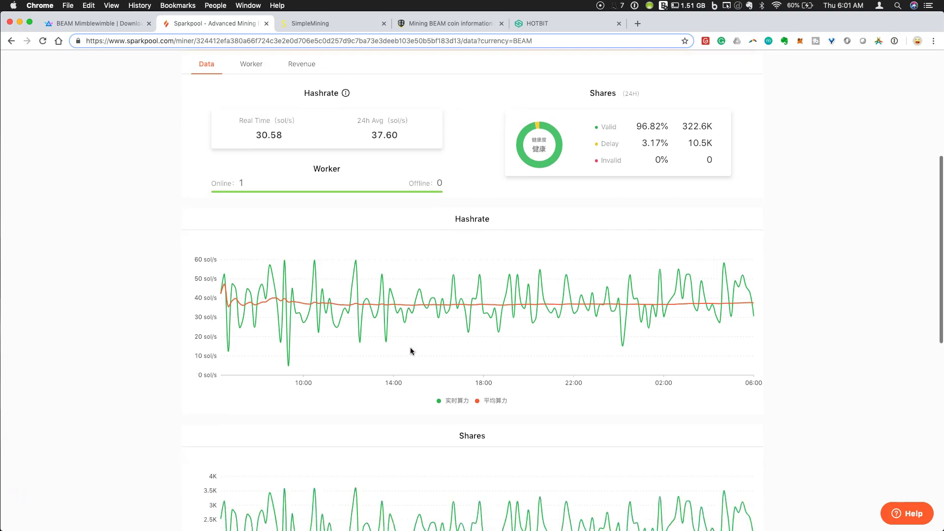
scroll(410, 350, down, 4)
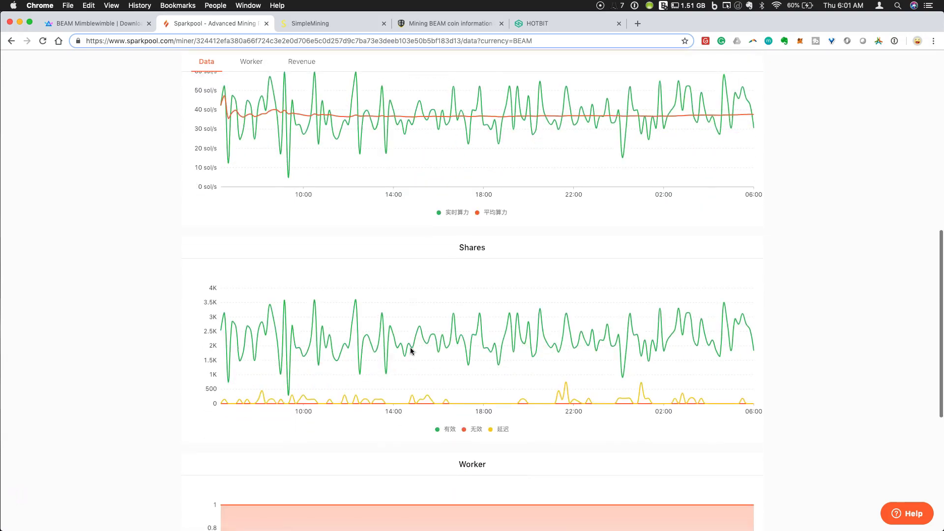
scroll(411, 350, down, 10)
scroll(411, 350, up, 20)
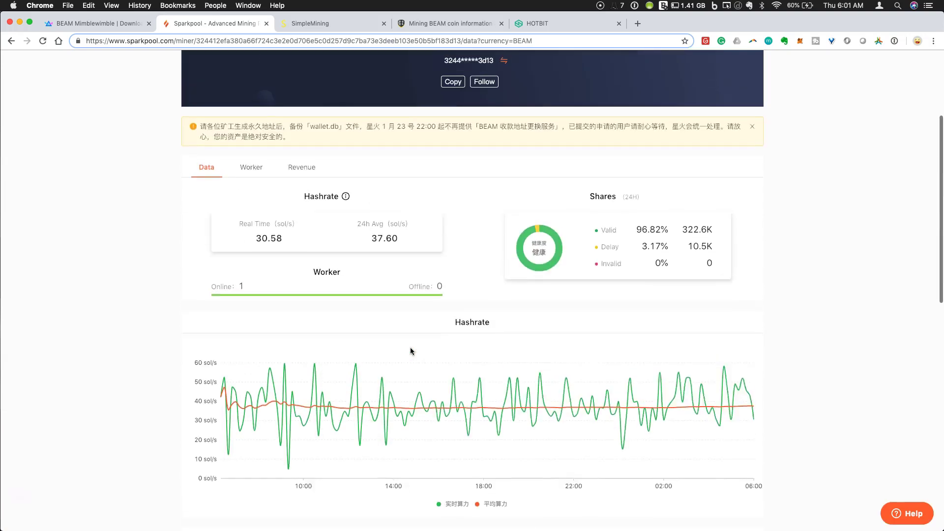
scroll(409, 347, up, 1)
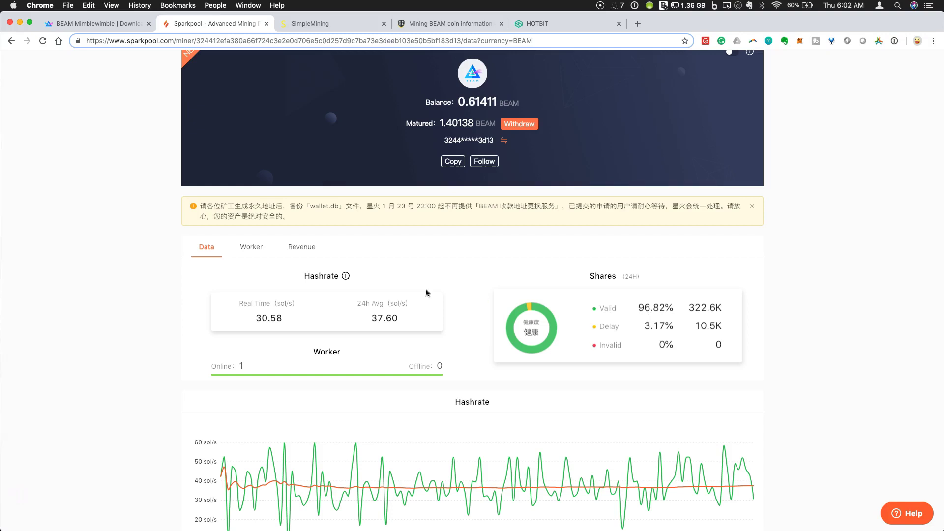
click(255, 246)
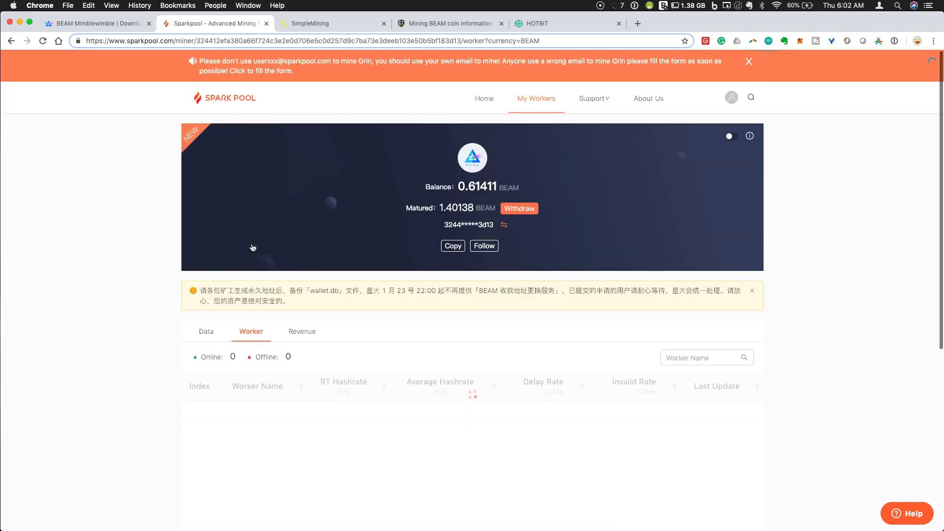
scroll(252, 310, down, 2)
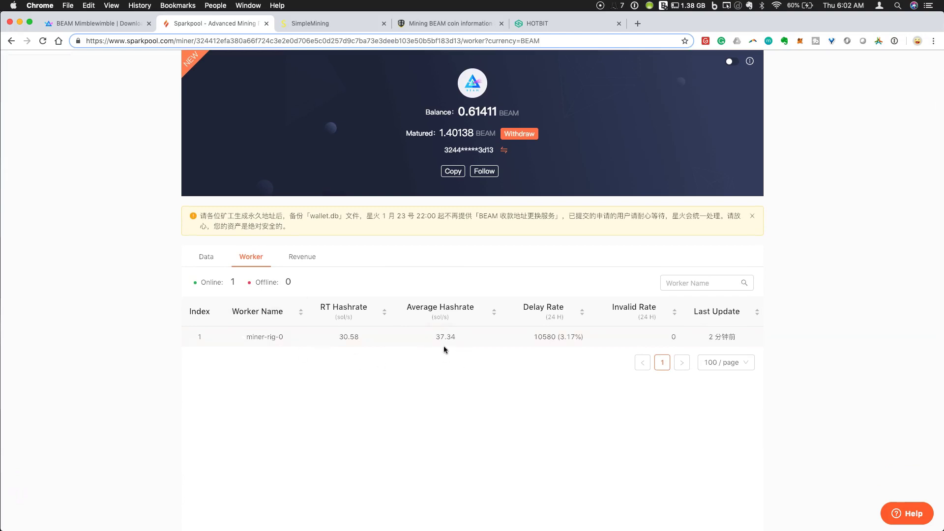
Examine the miner's BEAM revenue figures, 48-hour revenue chart and matured balance available for withdrawal
click(304, 257)
scroll(194, 320, down, 3)
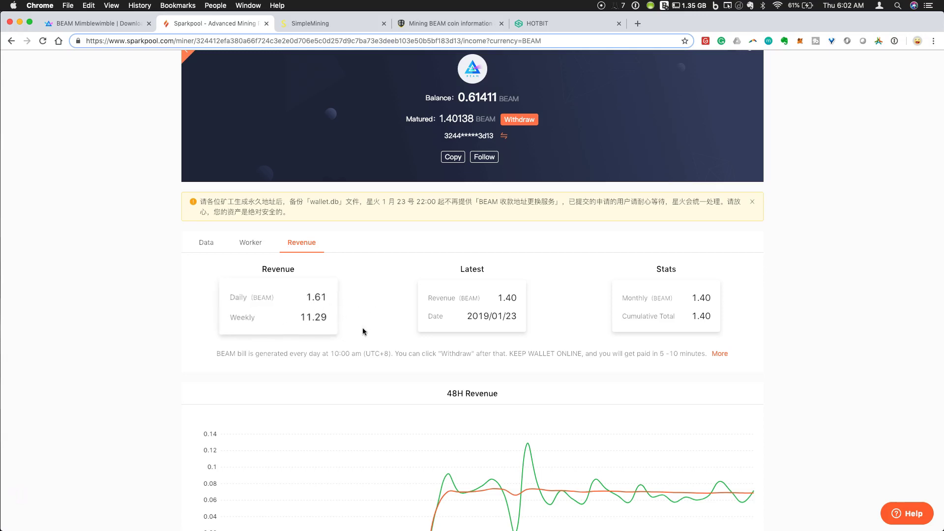
scroll(299, 355, down, 3)
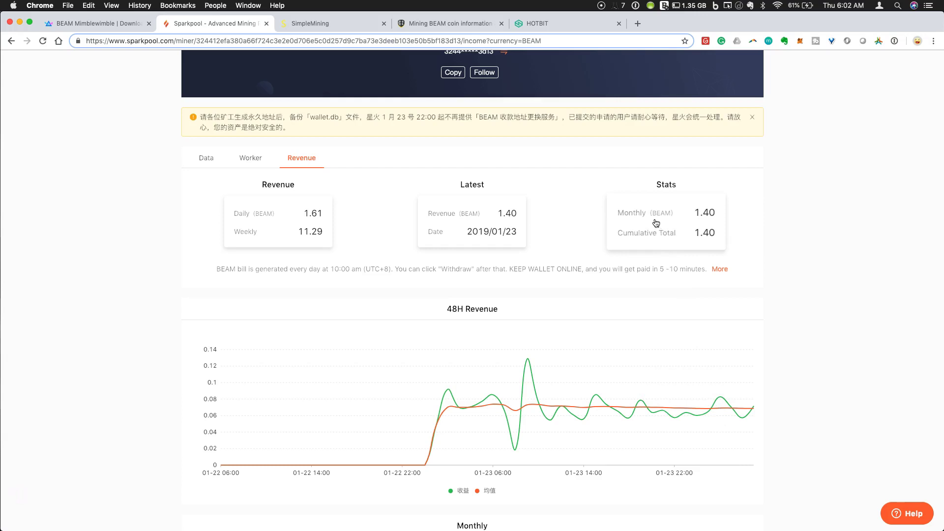
scroll(661, 219, up, 3)
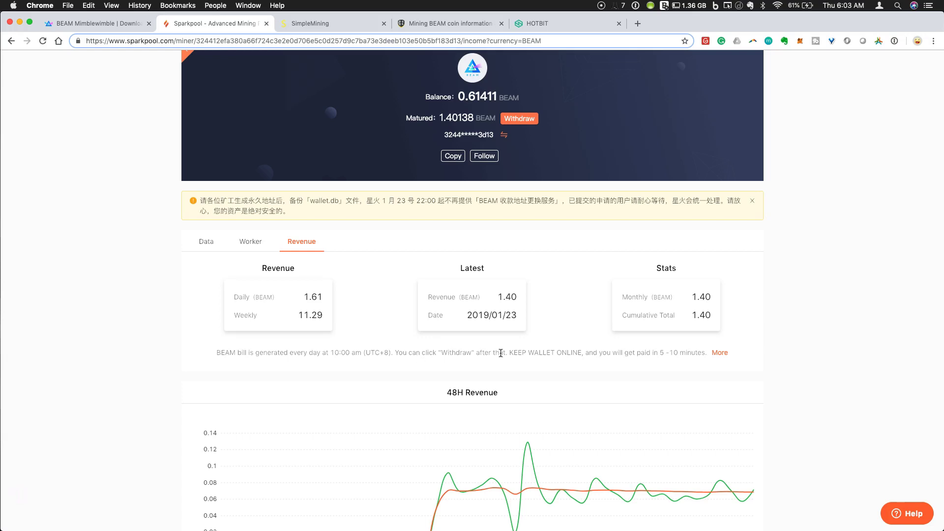
scroll(561, 231, up, 1)
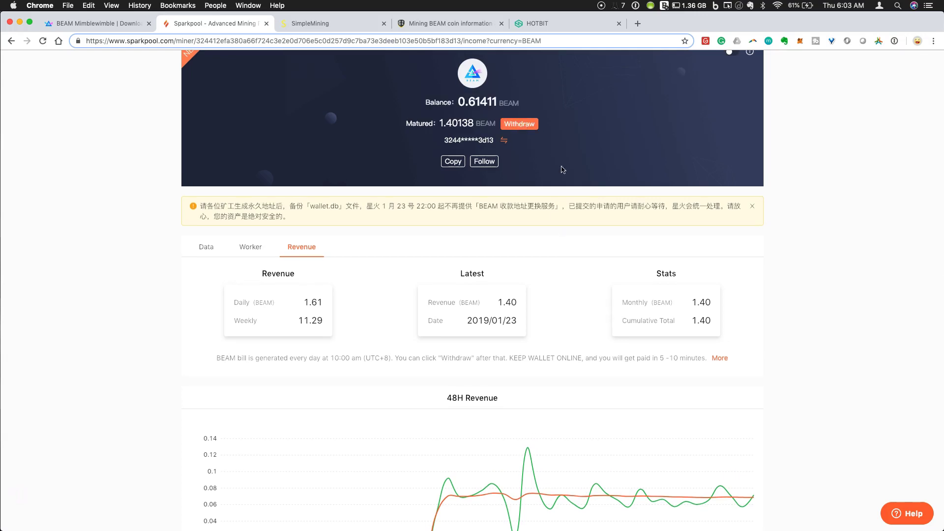
scroll(560, 167, up, 2)
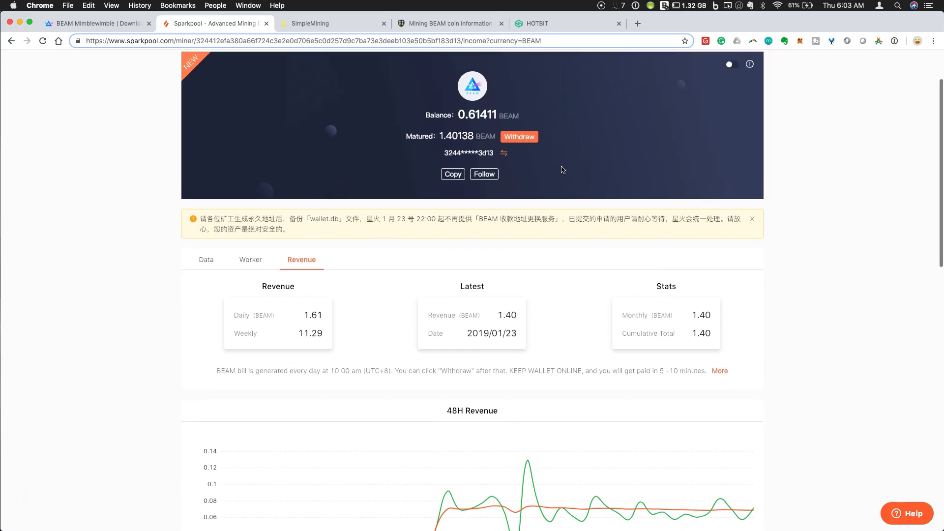
Open the withdrawal request for the matured BEAM balance and check the Hotbit exchange page before returning to Sparkpool
scroll(544, 144, up, 2)
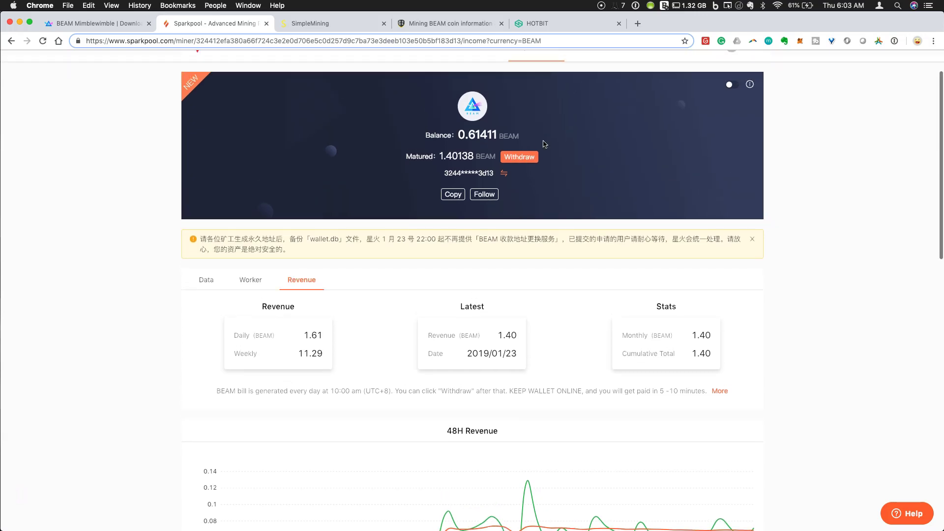
click(519, 157)
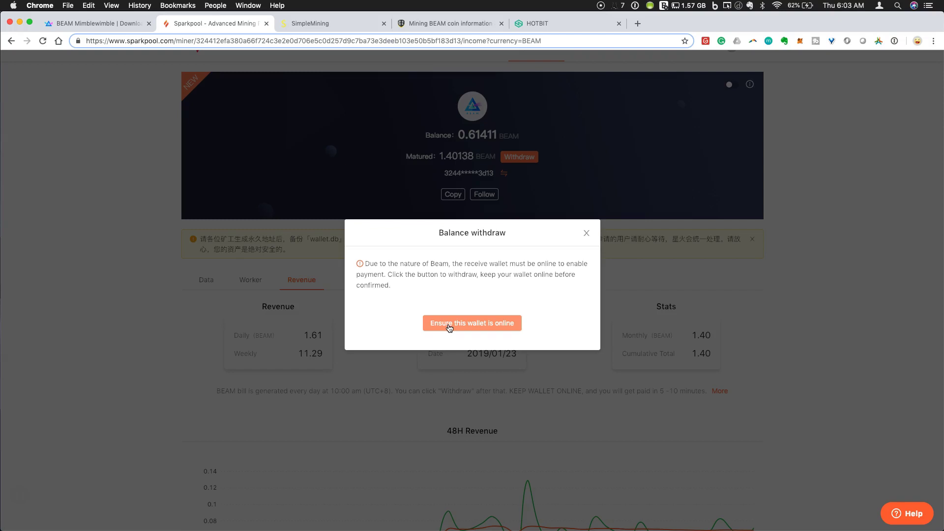
click(543, 27)
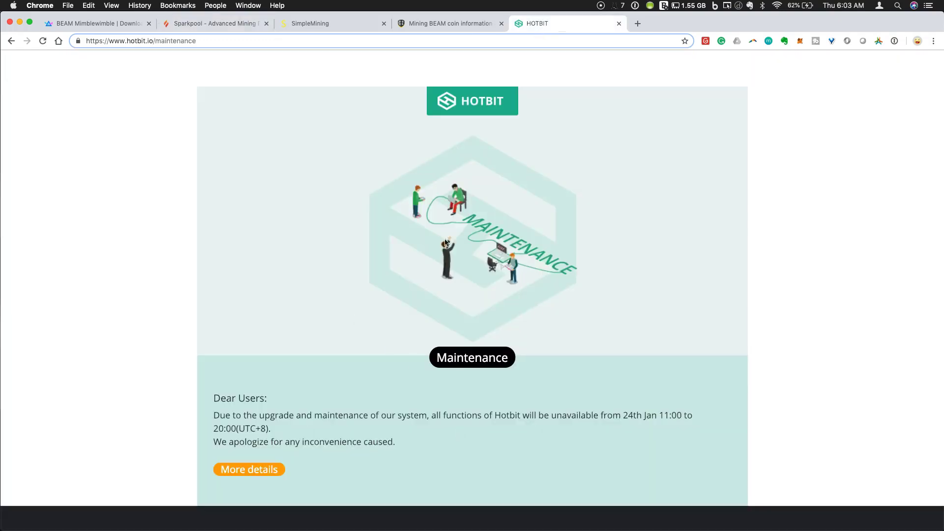
click(223, 25)
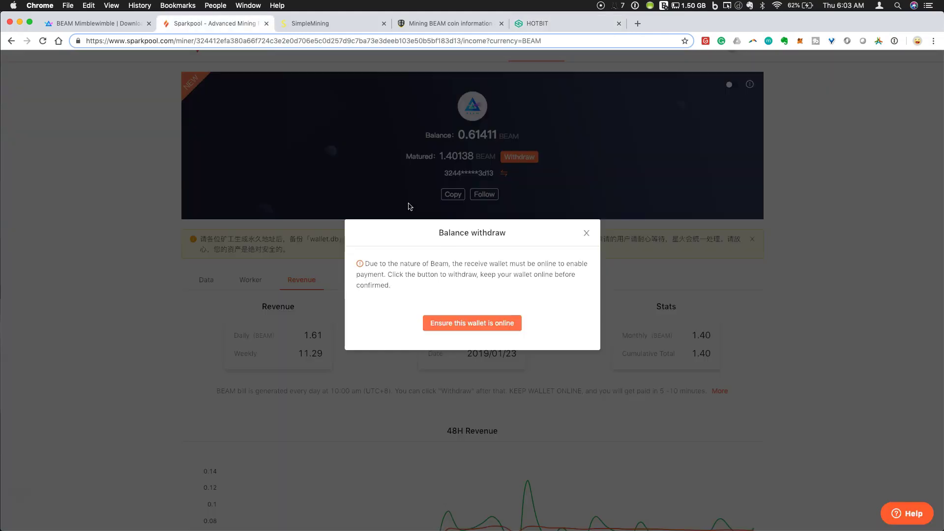
Confirm that the receiving wallet is online to submit the BEAM withdrawal, and close the withdrawal dialog
click(464, 328)
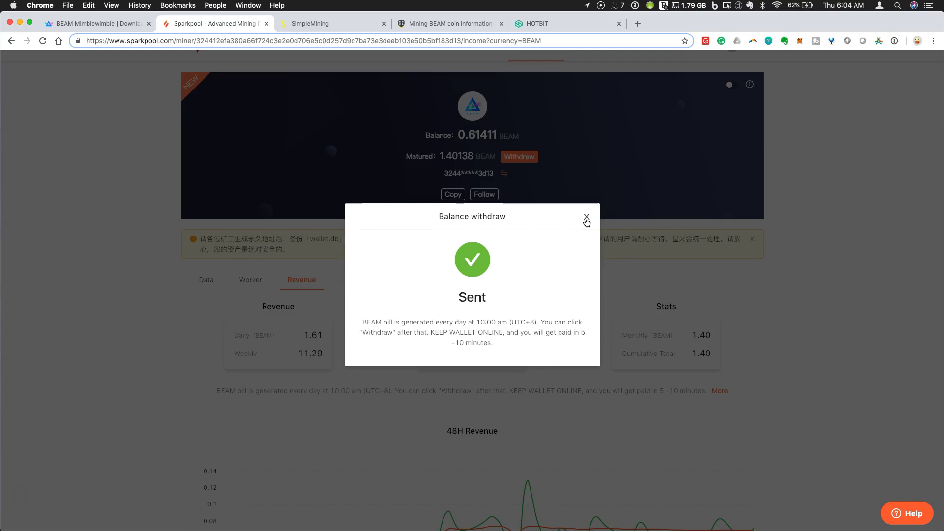
click(586, 217)
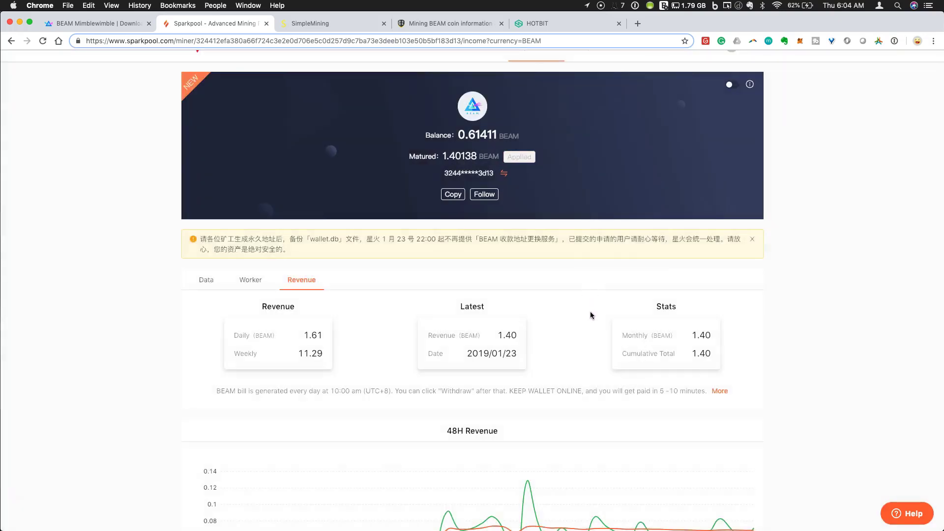
scroll(625, 316, down, 1)
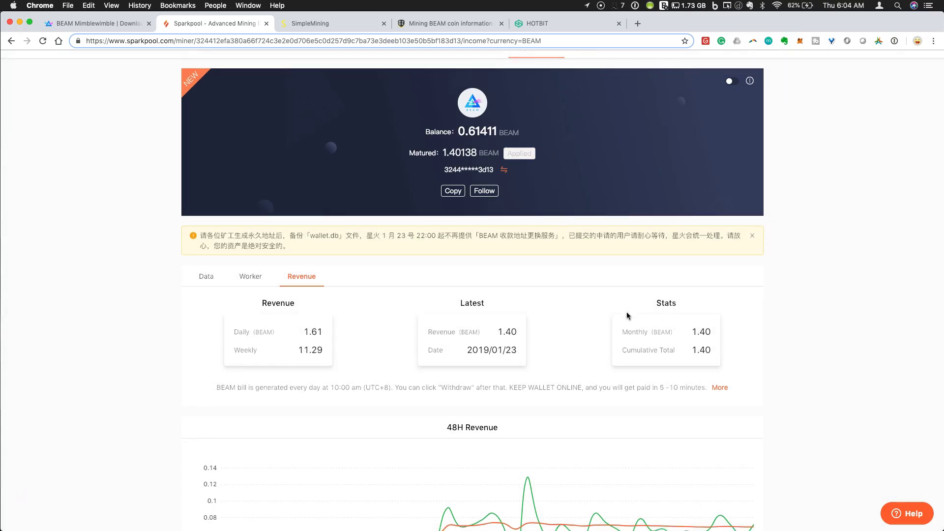